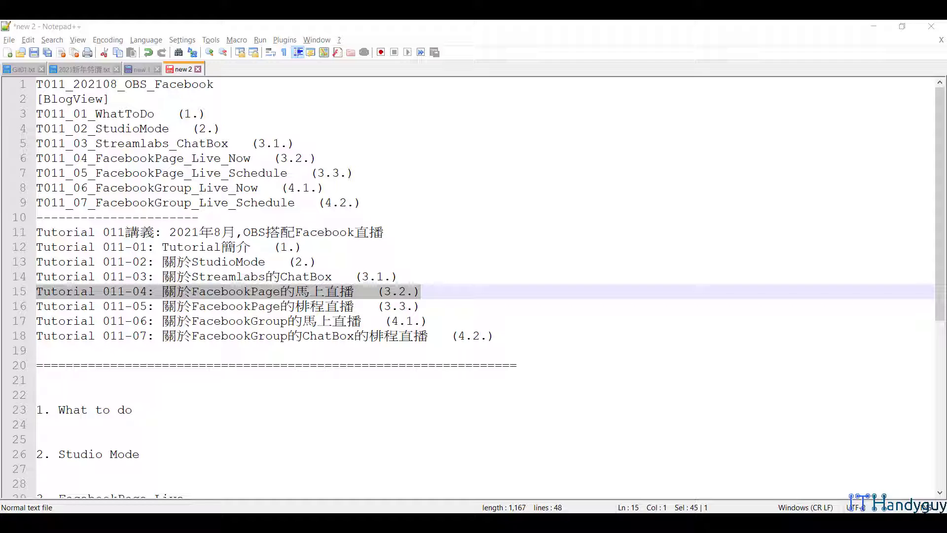
{"action": "left_click", "coordinate": [458, 514]}
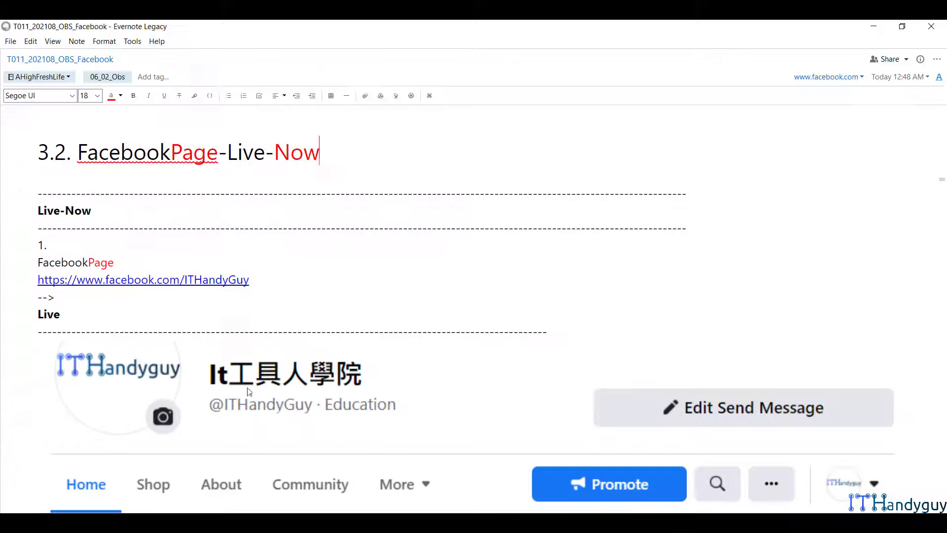
{"action": "left_click", "coordinate": [219, 285]}
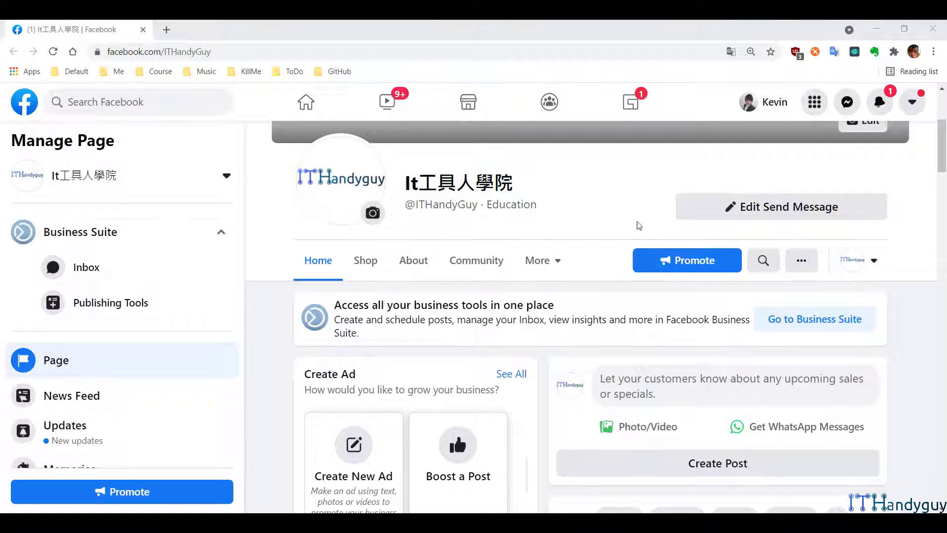
{"action": "scroll", "coordinate": [417, 491], "scroll_direction": "down", "scroll_amount": 3}
- Check the note's first instruction in Evernote and start creating a Live video from the Facebook page in the browser
{"action": "left_click", "coordinate": [291, 464]}
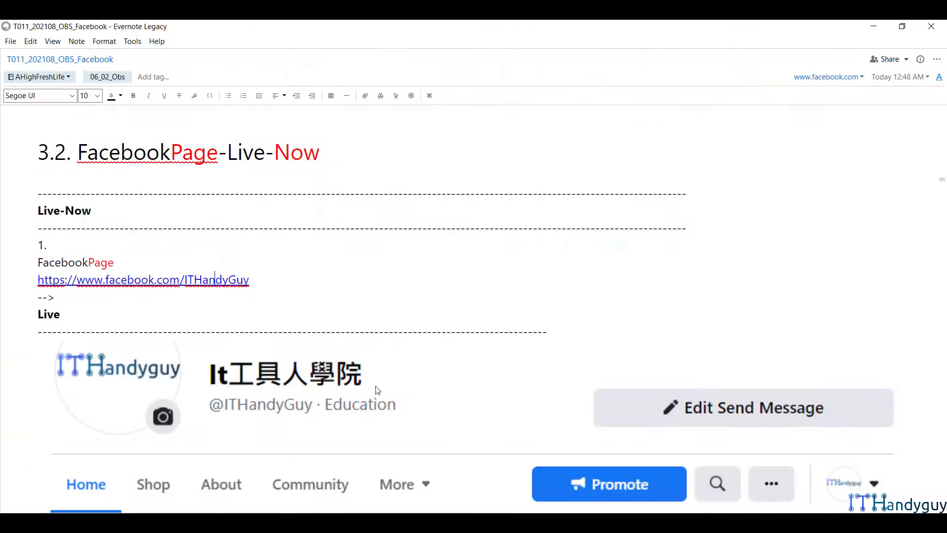
{"action": "scroll", "coordinate": [391, 294], "scroll_direction": "down", "scroll_amount": 8}
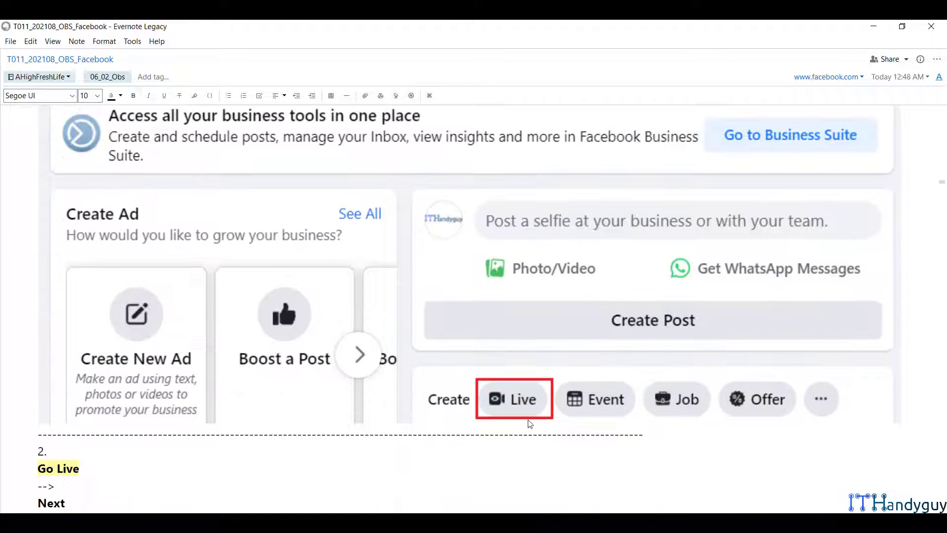
{"action": "key", "text": "alt+Tab"}
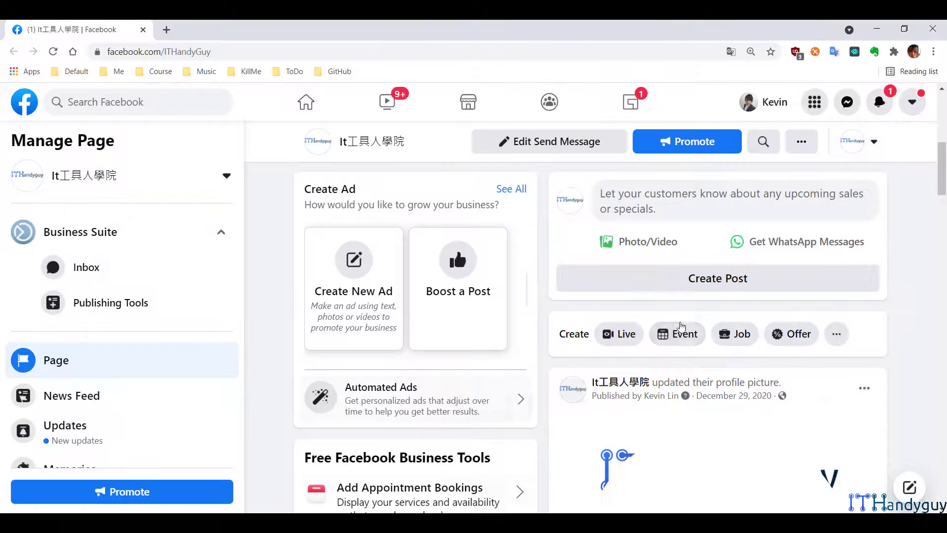
{"action": "left_click", "coordinate": [625, 338]}
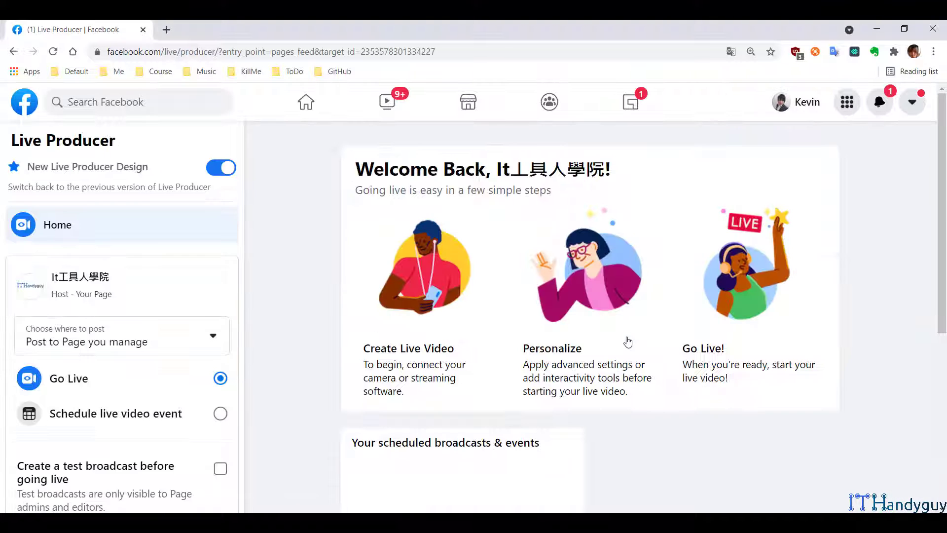
- Set the browser zoom to 100%, check the Go Live instruction in Evernote, and continue to Stream Setup with the Go Live option
{"action": "scroll", "coordinate": [617, 333], "scroll_direction": "down", "scroll_amount": 4}
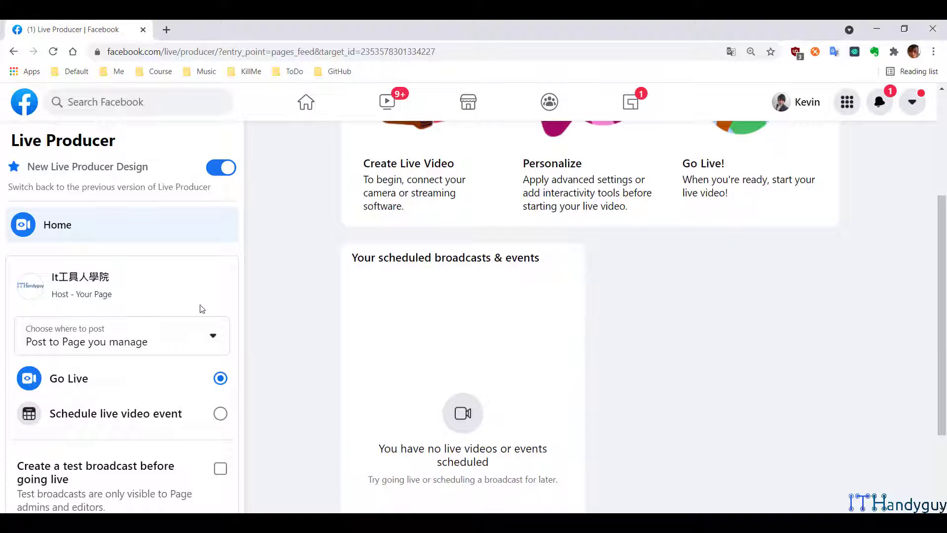
{"action": "key", "text": "ctrl+minus"}
{"action": "key", "text": "ctrl+minus"}
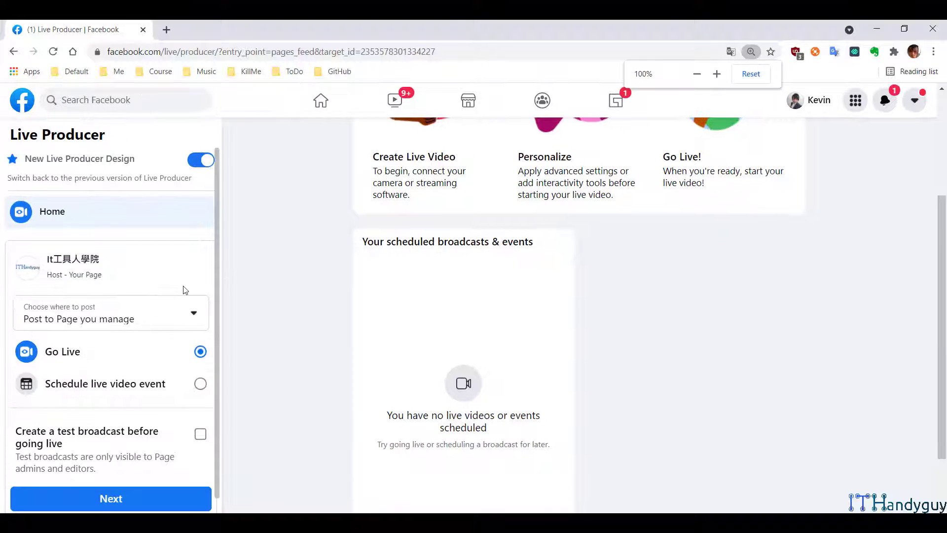
{"action": "key", "text": "ctrl+plus"}
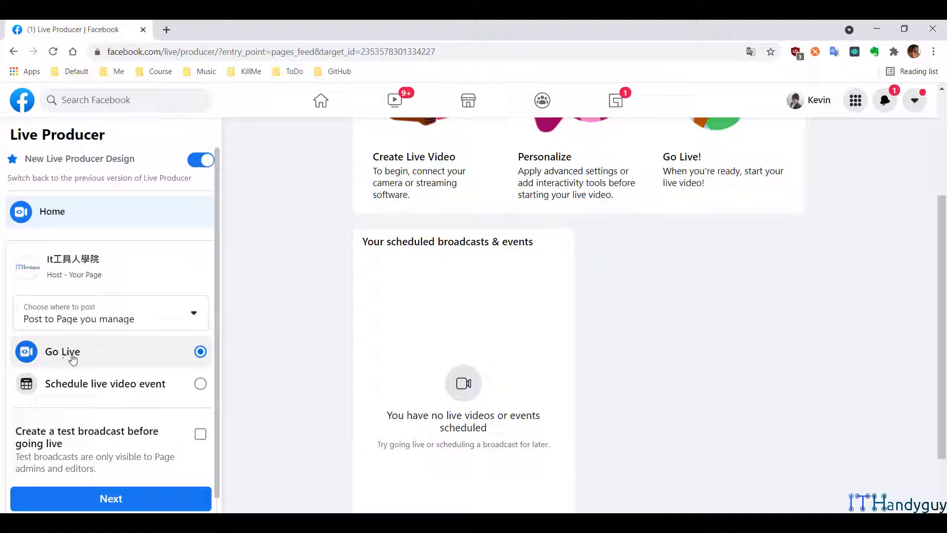
{"action": "key", "text": "alt+Tab"}
{"action": "scroll", "coordinate": [410, 295], "scroll_direction": "down", "scroll_amount": 5}
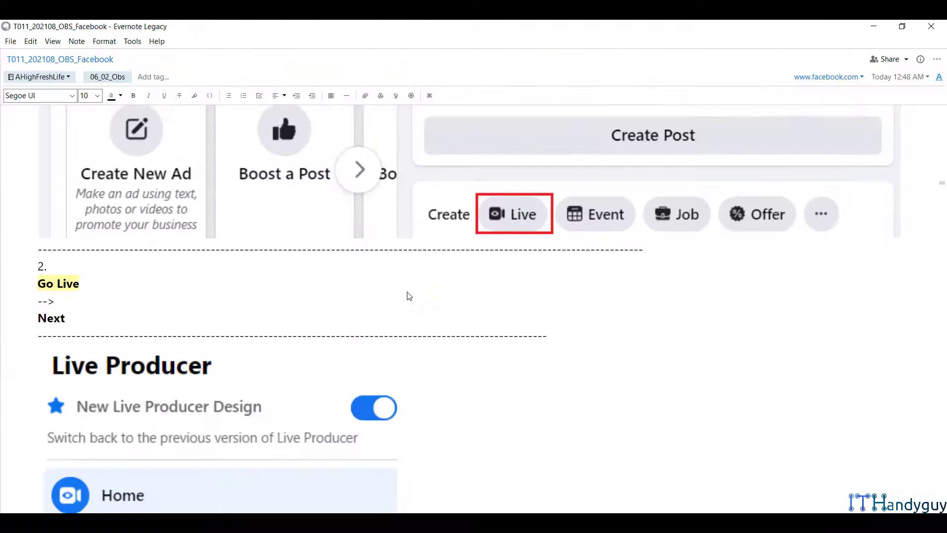
{"action": "scroll", "coordinate": [120, 223], "scroll_direction": "down", "scroll_amount": 15}
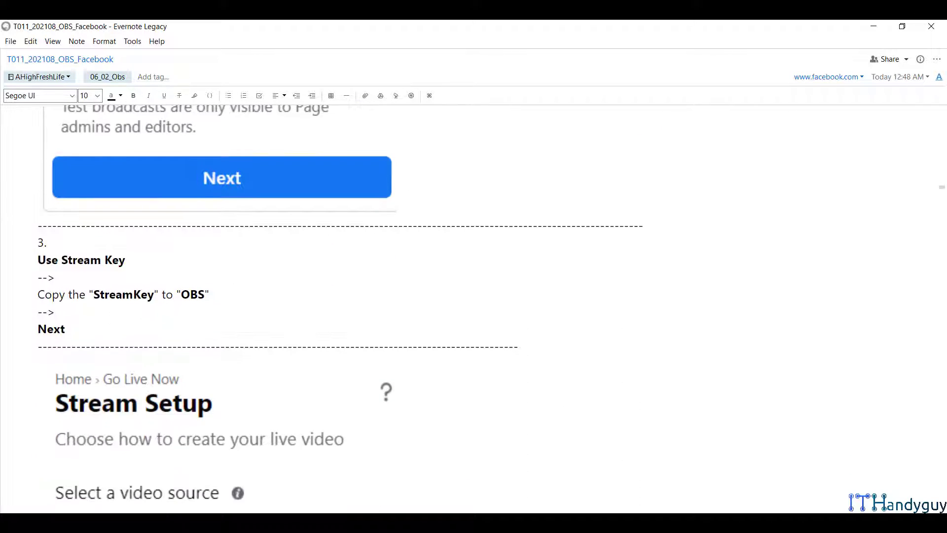
{"action": "key", "text": "alt+Tab"}
{"action": "left_click", "coordinate": [110, 498]}
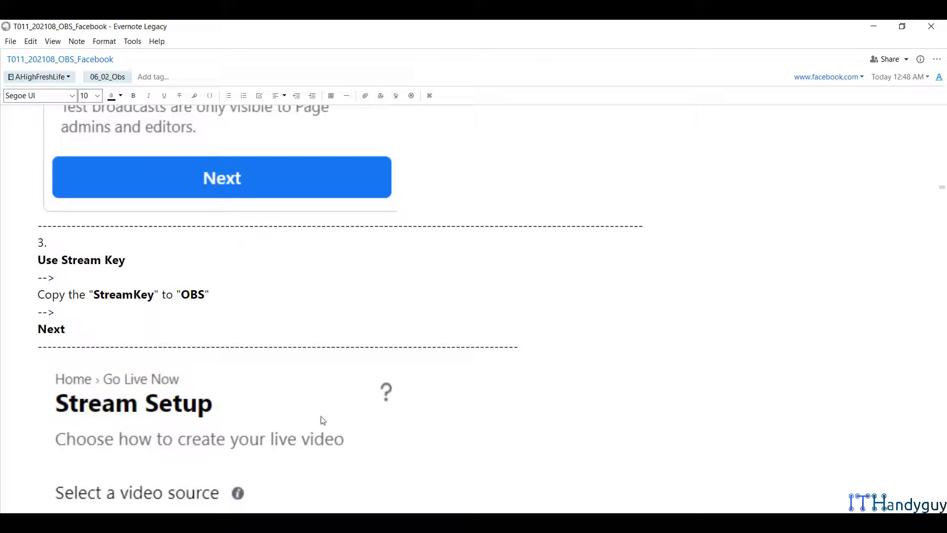
- Following step 3 of the note, choose Use Stream Key as the Facebook video source and copy the stream key
{"action": "scroll", "coordinate": [321, 420], "scroll_direction": "down", "scroll_amount": 3}
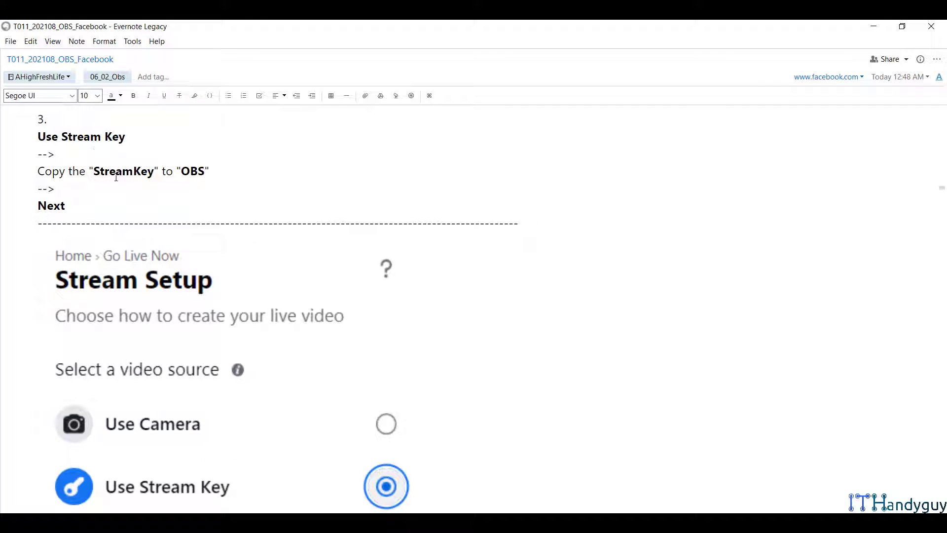
{"action": "scroll", "coordinate": [345, 391], "scroll_direction": "down", "scroll_amount": 6}
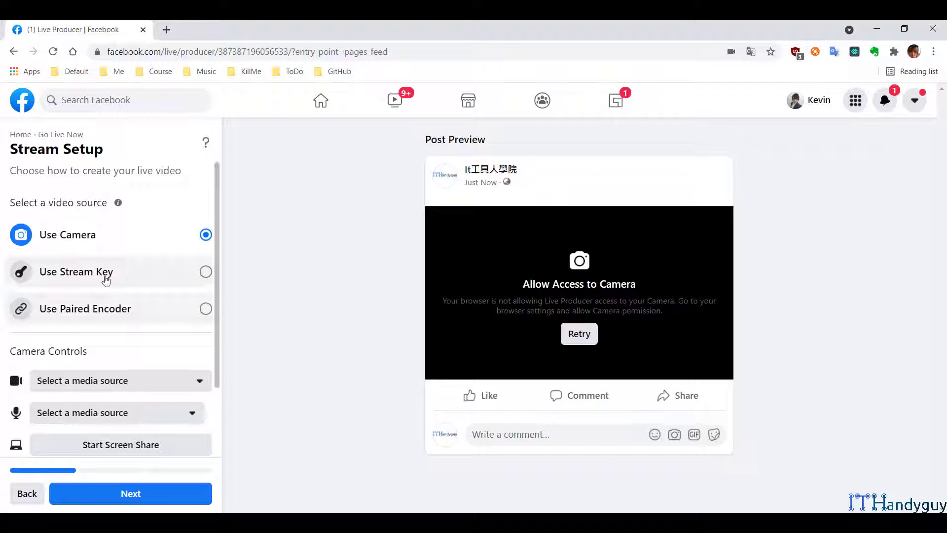
{"action": "left_click", "coordinate": [204, 272]}
{"action": "scroll", "coordinate": [163, 360], "scroll_direction": "down", "scroll_amount": 3}
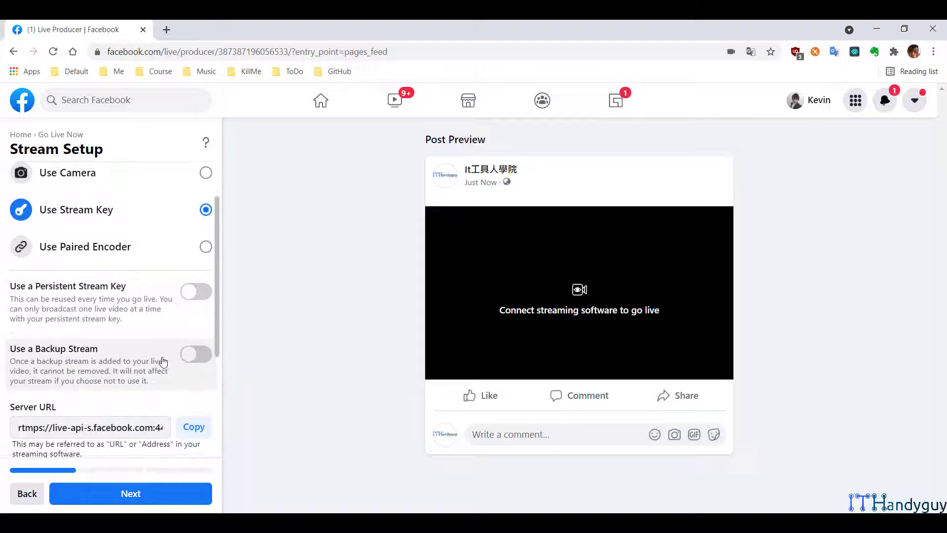
{"action": "left_click", "coordinate": [193, 437]}
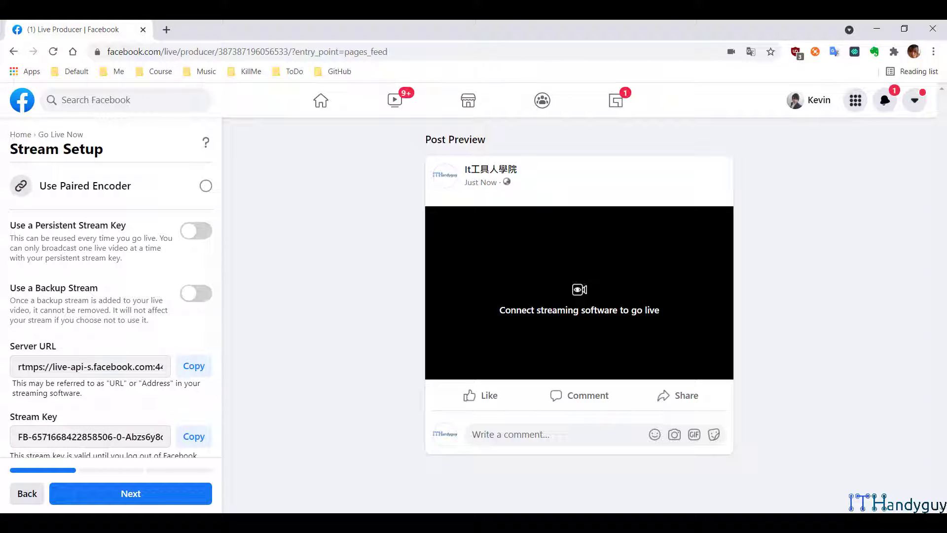
- Switch to OBS Studio and set the streaming service to Facebook Live, accepting the compatible 1280x720 resolution and 30 FPS
{"action": "key", "text": "alt+Tab"}
{"action": "left_click", "coordinate": [11, 40]}
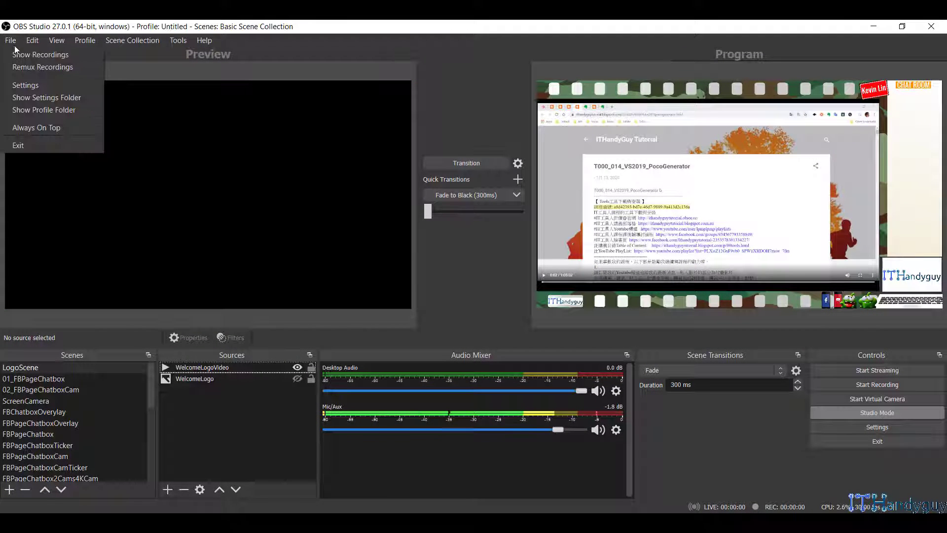
{"action": "left_click", "coordinate": [26, 86]}
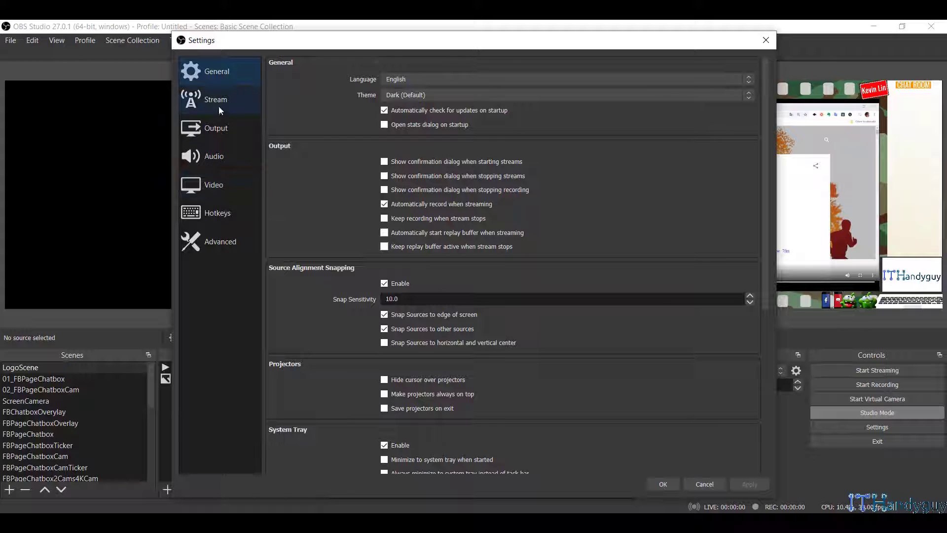
{"action": "left_click", "coordinate": [218, 108]}
{"action": "left_click", "coordinate": [437, 68]}
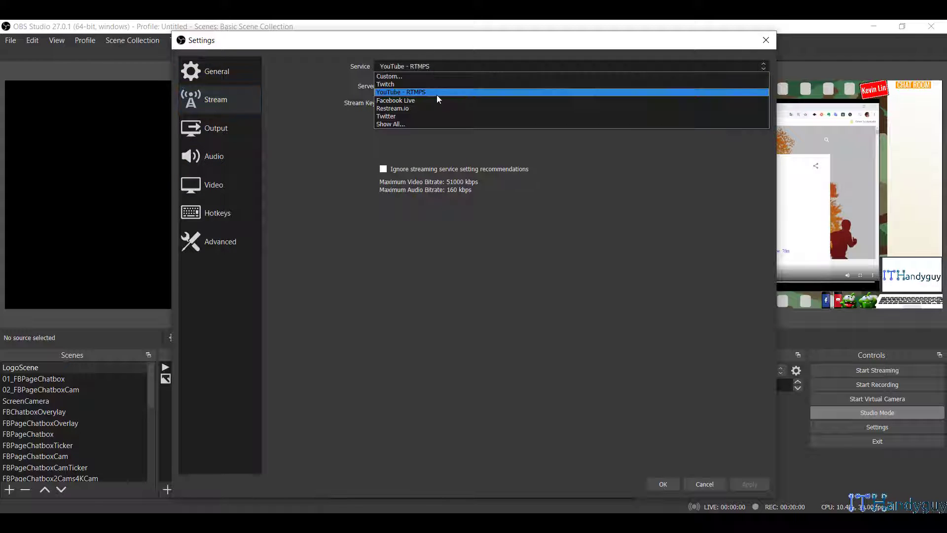
{"action": "left_click", "coordinate": [436, 101]}
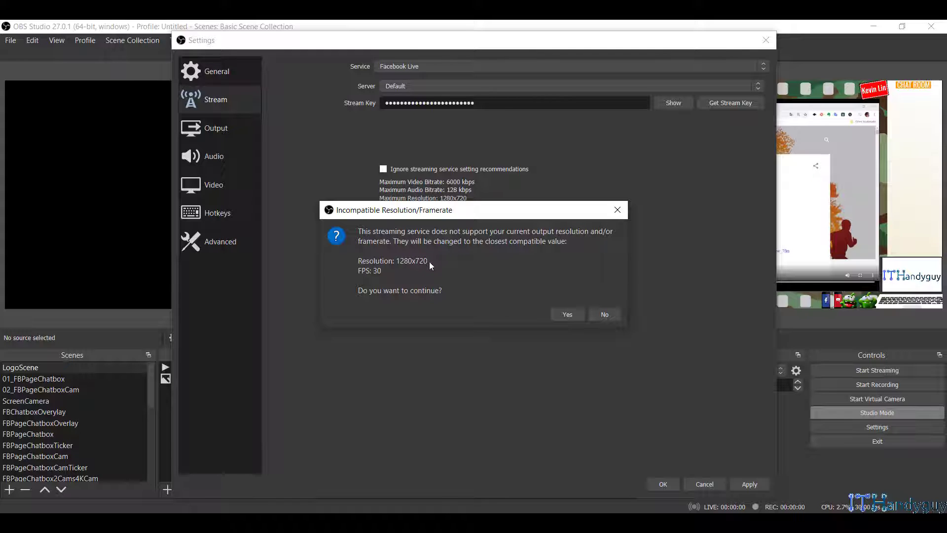
{"action": "left_click", "coordinate": [573, 313]}
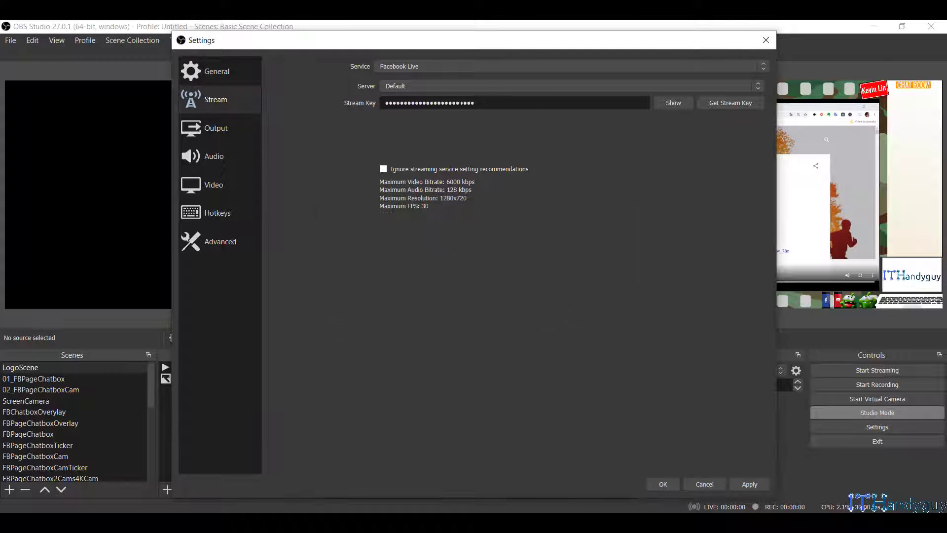
- Replace the existing stream key with the one copied from Facebook and apply the stream settings
{"action": "double_click", "coordinate": [506, 103]}
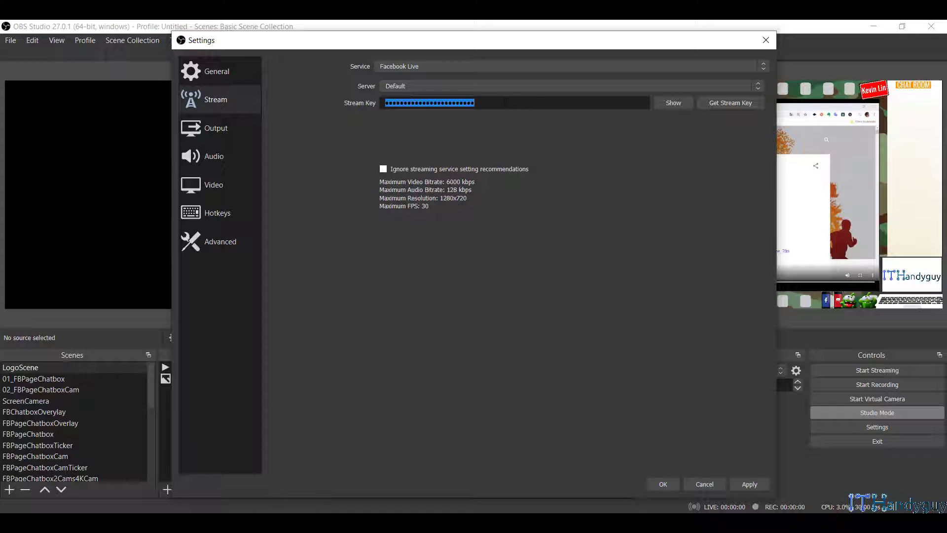
{"action": "key", "text": "ctrl+v"}
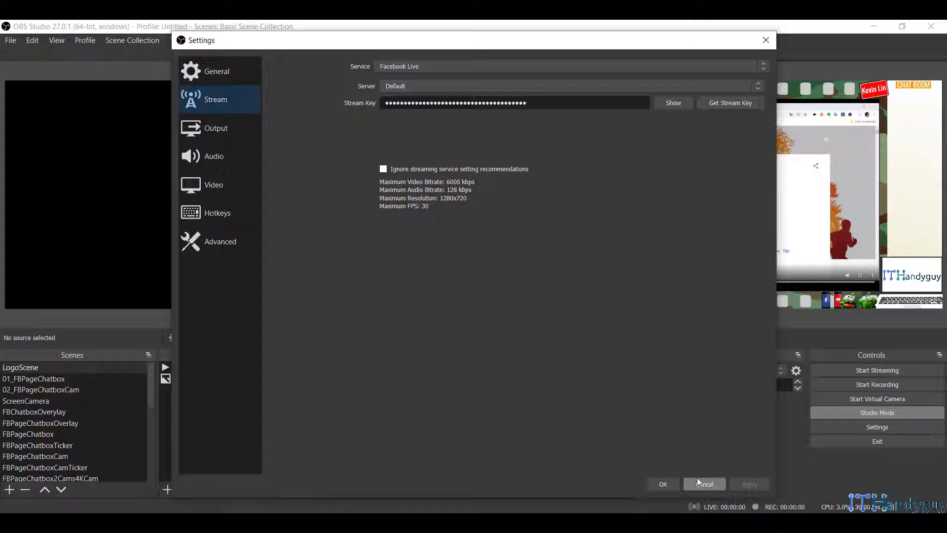
- Set the output (scaled) video resolution to 1280x720 and confirm the settings
{"action": "left_click", "coordinate": [221, 194]}
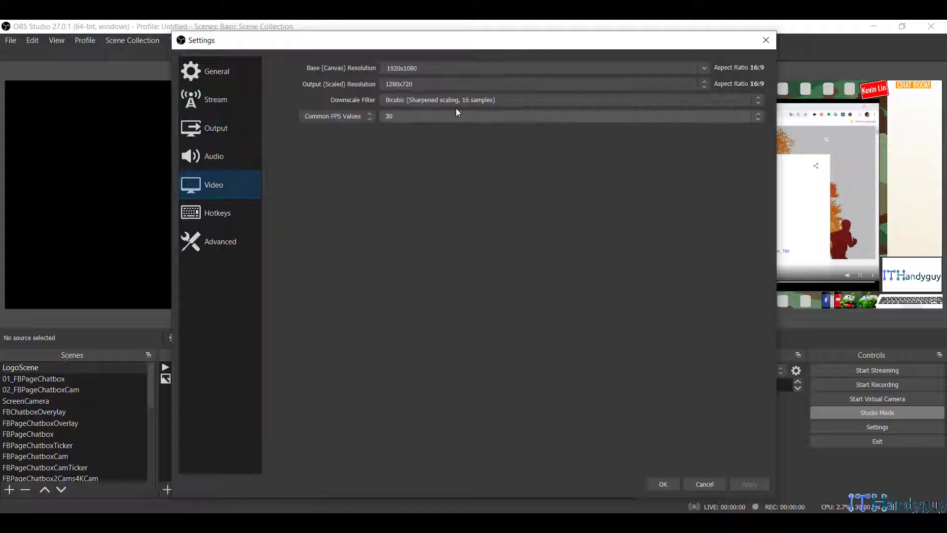
{"action": "left_click", "coordinate": [407, 84]}
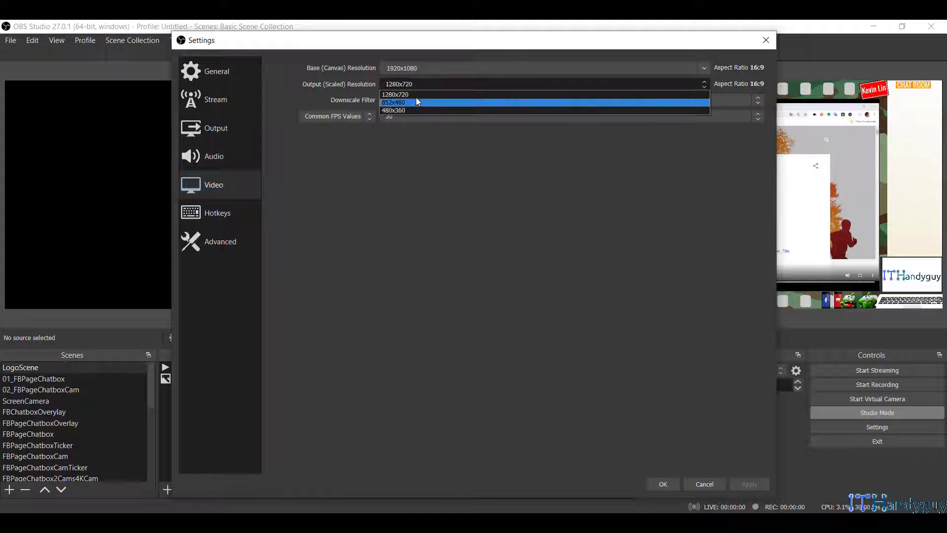
{"action": "left_click", "coordinate": [415, 95]}
{"action": "left_click", "coordinate": [656, 479]}
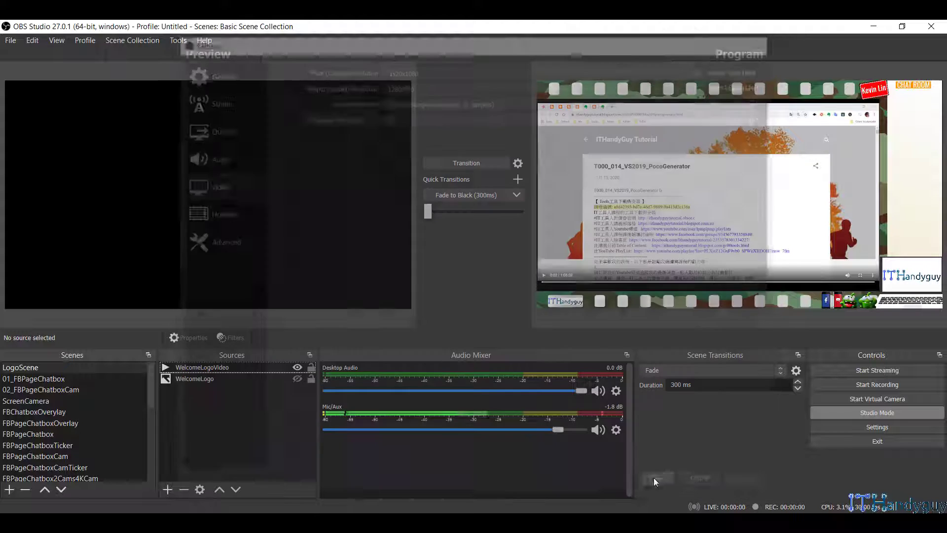
- Choose the LogoScene scene, followed by the 01_FBPageChatbox scene
{"action": "double_click", "coordinate": [113, 368]}
{"action": "left_click", "coordinate": [99, 378]}
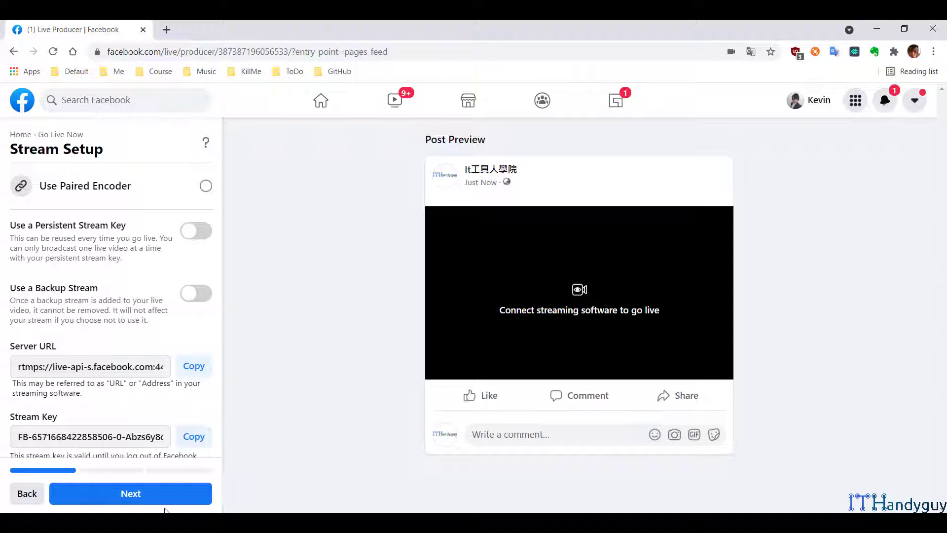
- Return to Facebook Live Producer, review the stream key options, and continue past Stream Setup
{"action": "scroll", "coordinate": [148, 296], "scroll_direction": "up", "scroll_amount": 3}
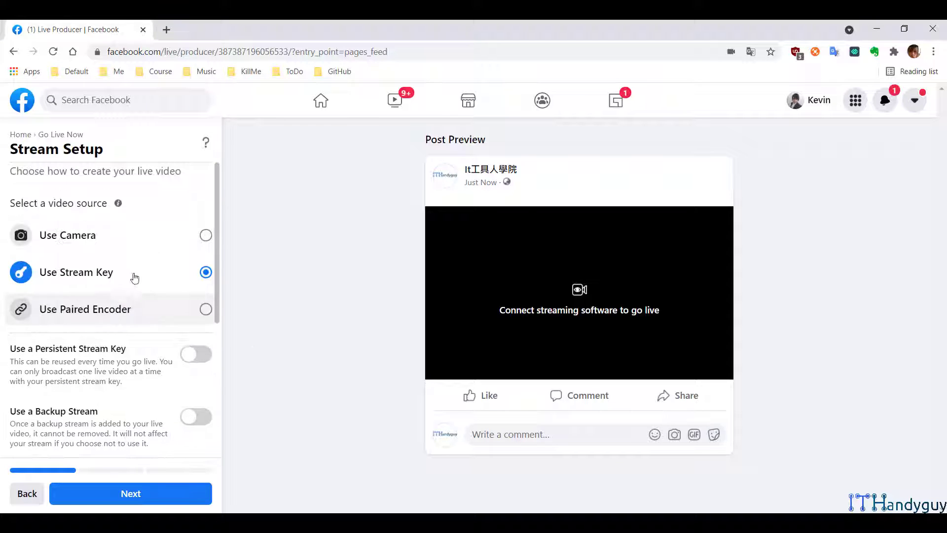
{"action": "scroll", "coordinate": [97, 280], "scroll_direction": "down", "scroll_amount": 5}
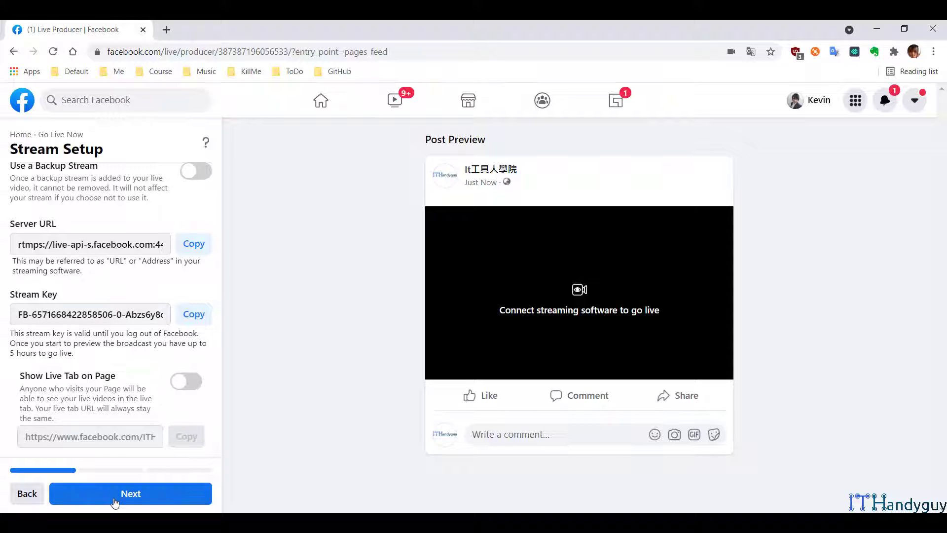
{"action": "left_click", "coordinate": [111, 493]}
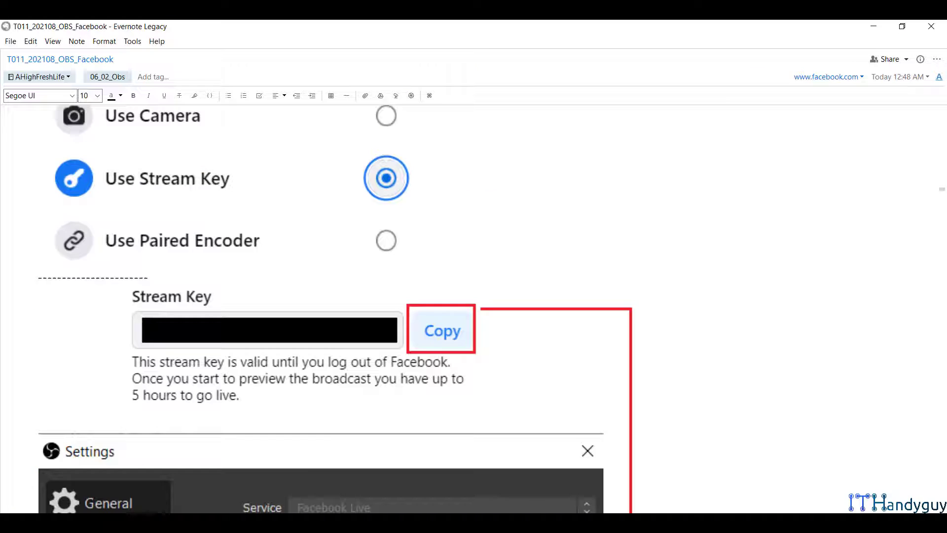
- Review the Evernote instructions on transferring the stream key to OBS and entering the post's title and description
{"action": "scroll", "coordinate": [360, 360], "scroll_direction": "down", "scroll_amount": 6}
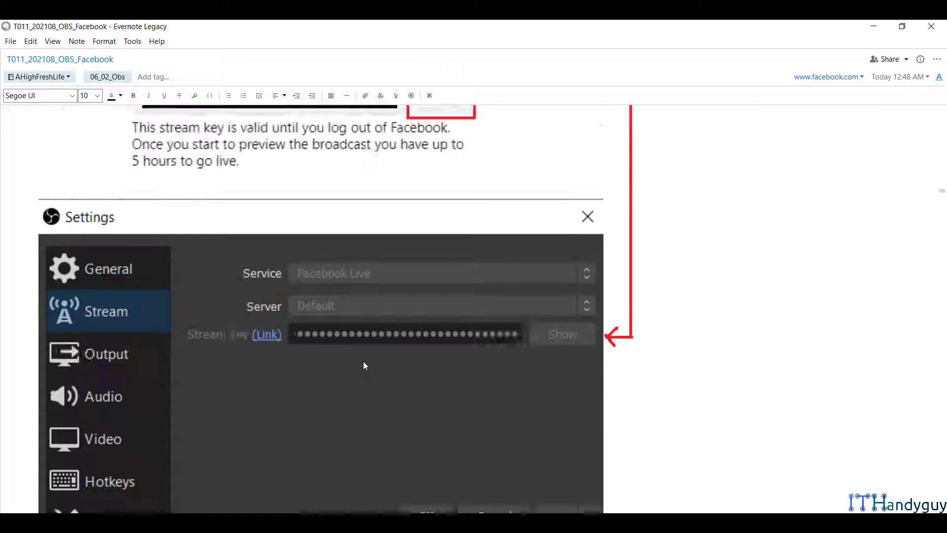
{"action": "scroll", "coordinate": [357, 364], "scroll_direction": "down", "scroll_amount": 12}
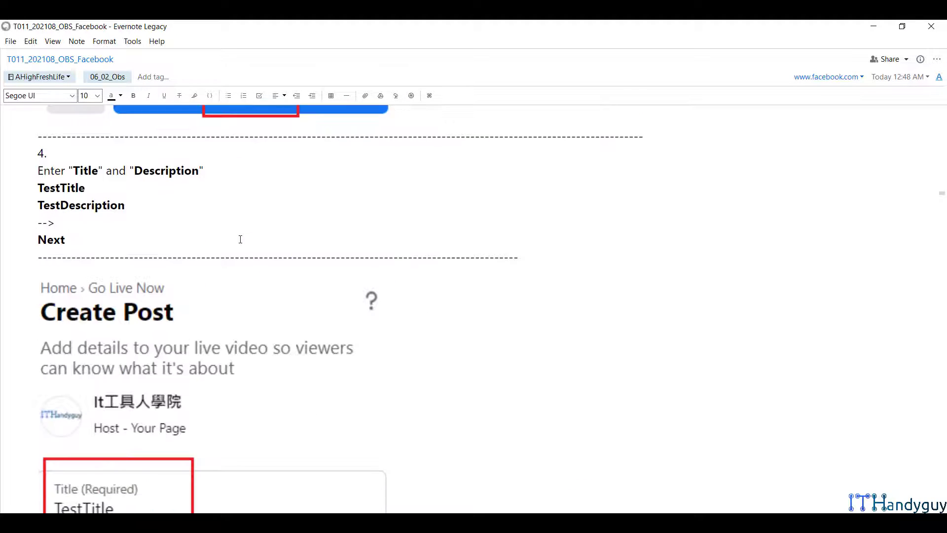
{"action": "scroll", "coordinate": [240, 239], "scroll_direction": "up", "scroll_amount": 6}
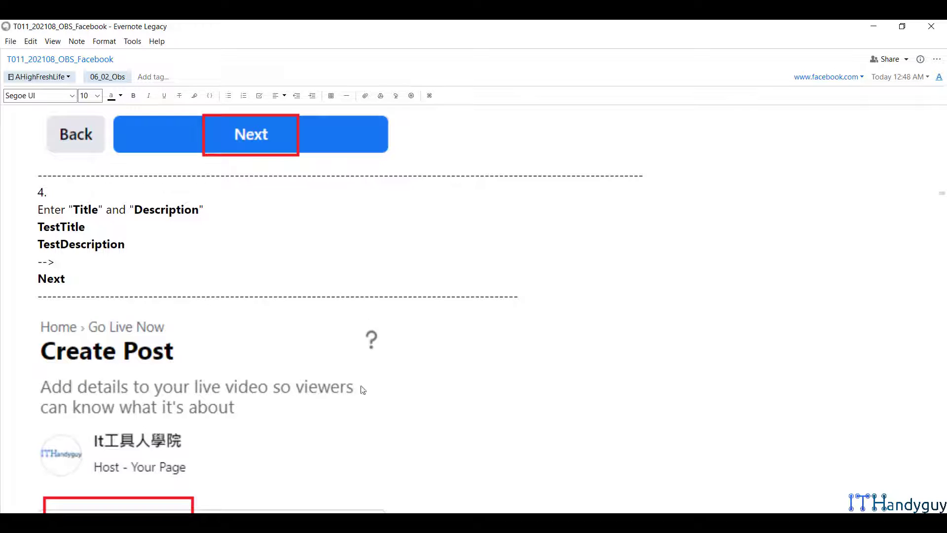
{"action": "scroll", "coordinate": [361, 370], "scroll_direction": "down", "scroll_amount": 5}
{"action": "scroll", "coordinate": [360, 348], "scroll_direction": "up", "scroll_amount": 14}
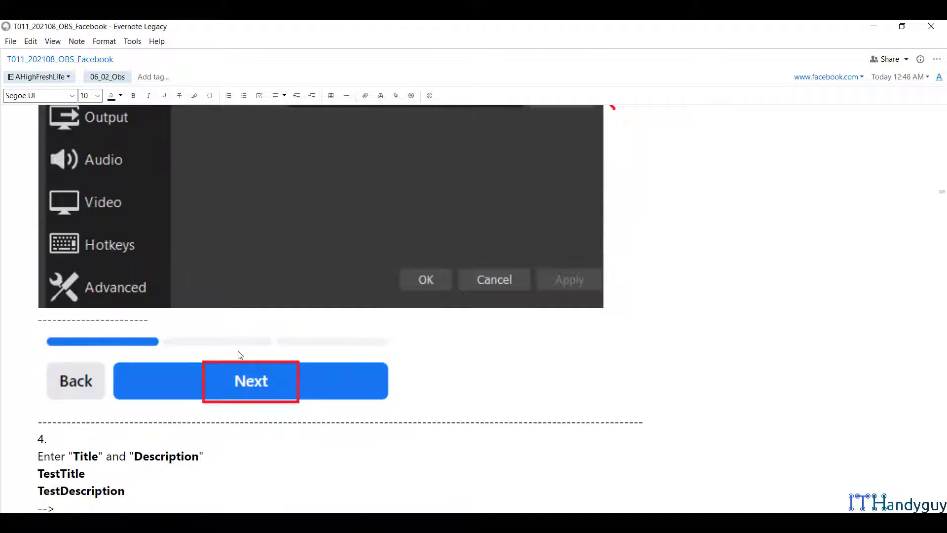
{"action": "scroll", "coordinate": [241, 355], "scroll_direction": "down", "scroll_amount": 20}
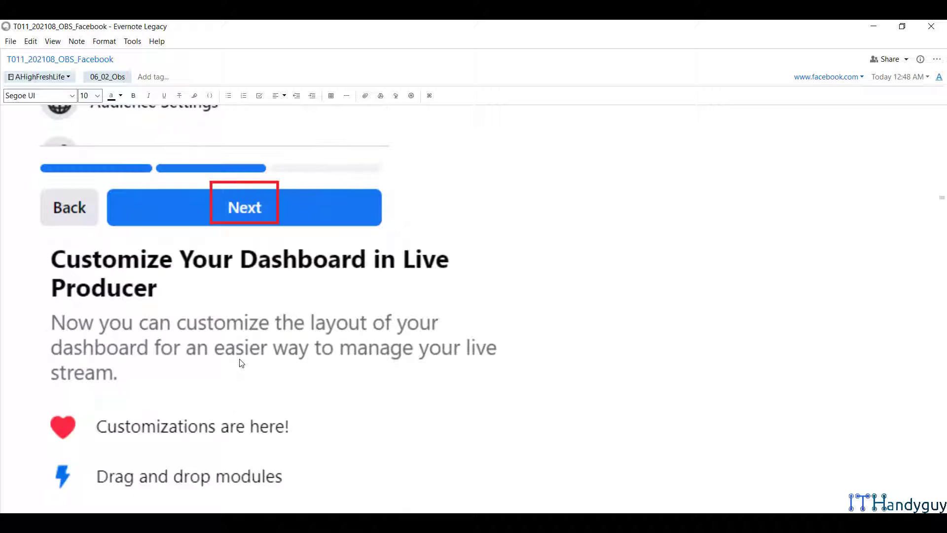
- Copy TestTitle from the Evernote note into the title field of the Facebook Live Producer post
{"action": "scroll", "coordinate": [241, 363], "scroll_direction": "up", "scroll_amount": 10}
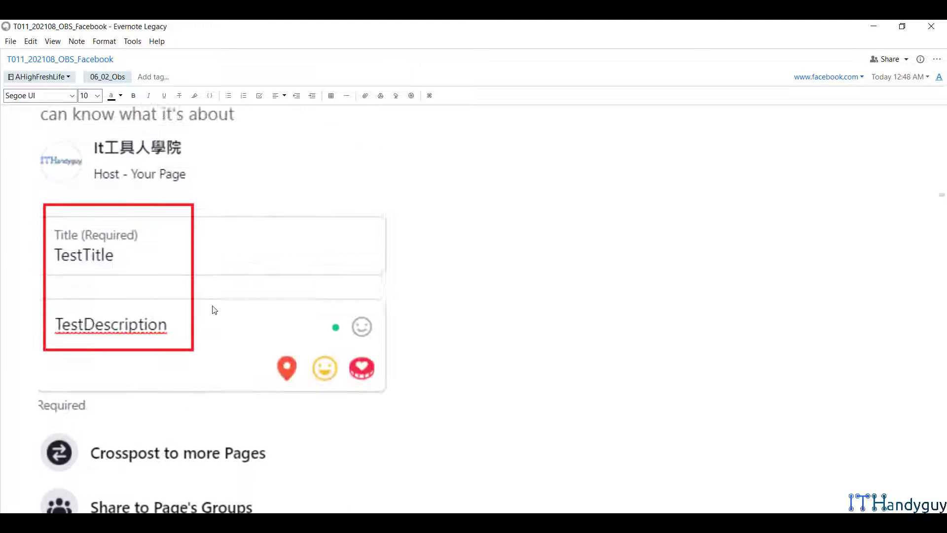
{"action": "scroll", "coordinate": [214, 310], "scroll_direction": "up", "scroll_amount": 1}
{"action": "scroll", "coordinate": [108, 353], "scroll_direction": "up", "scroll_amount": 7}
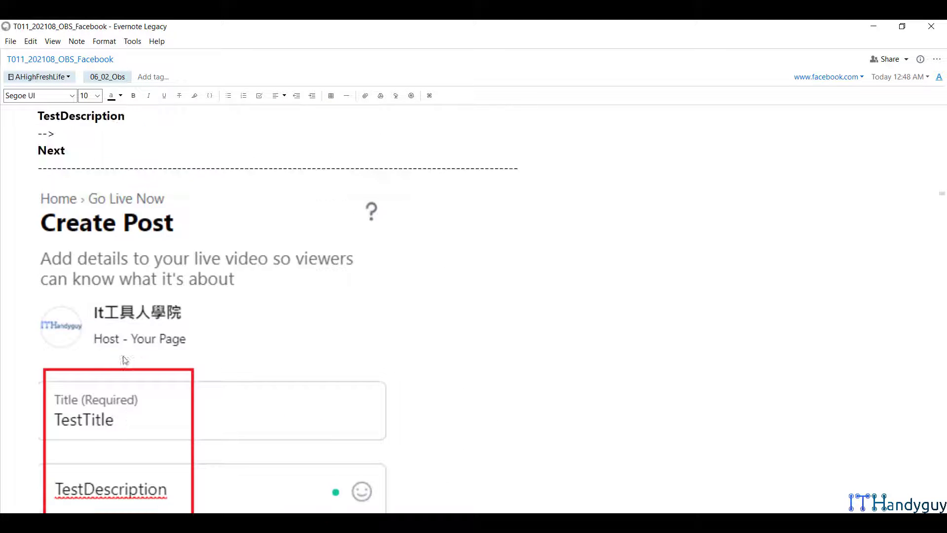
{"action": "key", "text": "alt+Tab"}
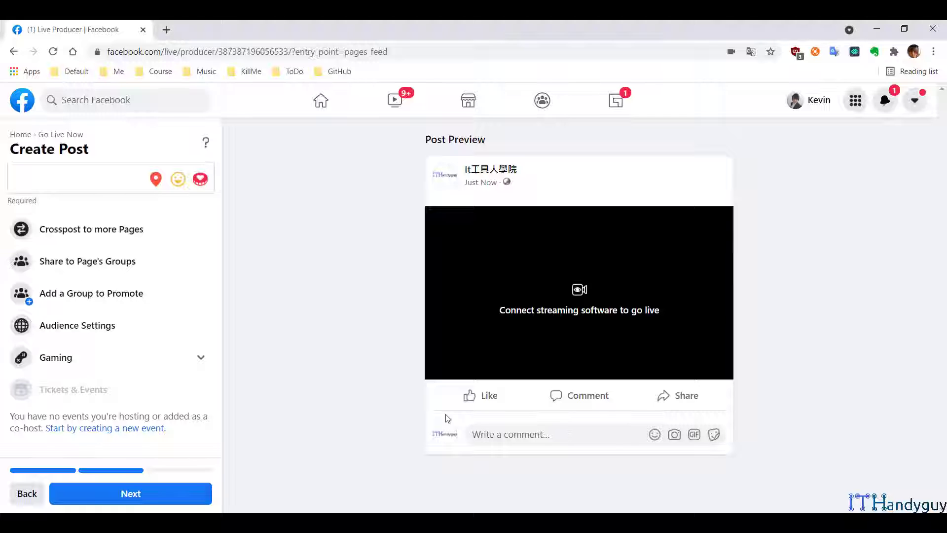
{"action": "scroll", "coordinate": [141, 283], "scroll_direction": "up", "scroll_amount": 4}
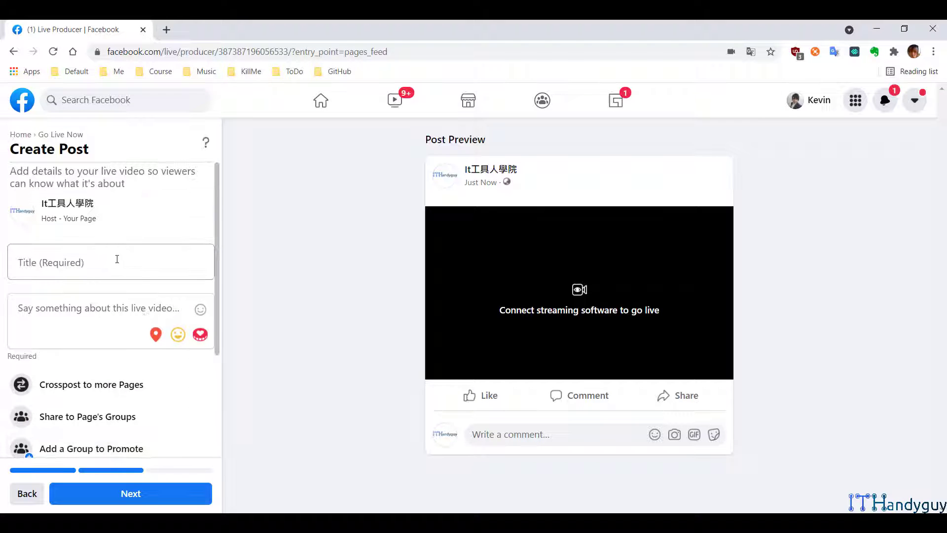
{"action": "left_click", "coordinate": [117, 256]}
{"action": "key", "text": "alt+Tab"}
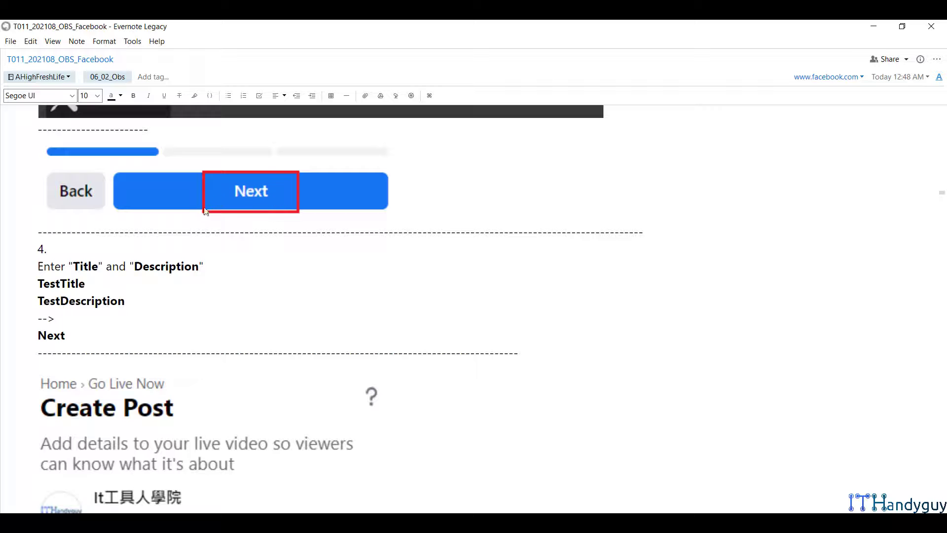
{"action": "double_click", "coordinate": [53, 285]}
{"action": "key", "text": "ctrl+c"}
{"action": "key", "text": "alt+Tab"}
{"action": "key", "text": "ctrl+v"}
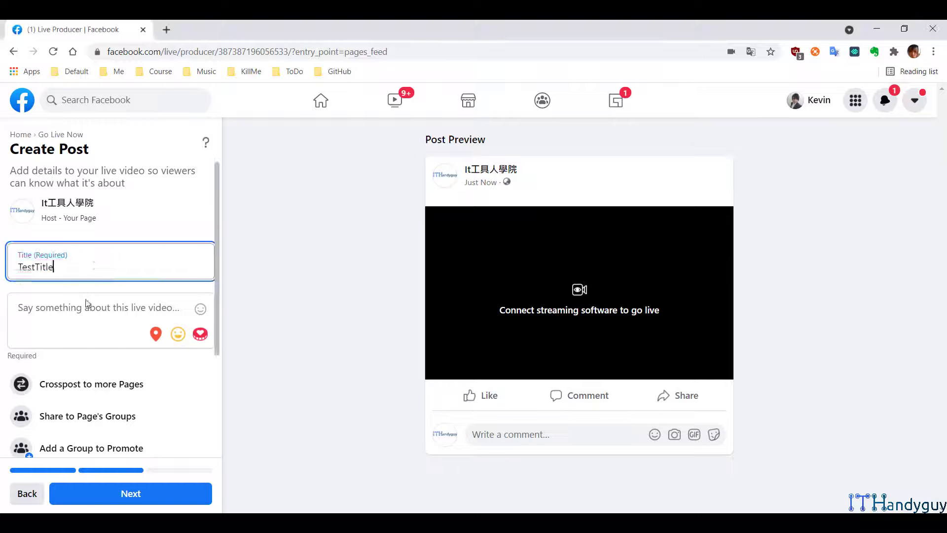
- Copy TestDescription from the Evernote note into the Facebook post's description and continue past Create Post to the dashboard
{"action": "key", "text": "alt+Tab"}
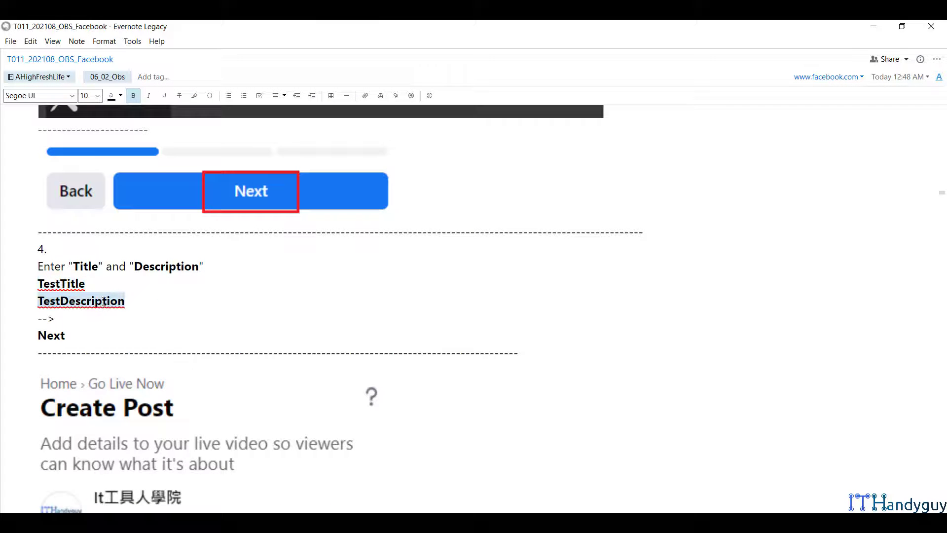
{"action": "key", "text": "ctrl+c"}
{"action": "key", "text": "alt+Tab"}
{"action": "key", "text": "ctrl+v"}
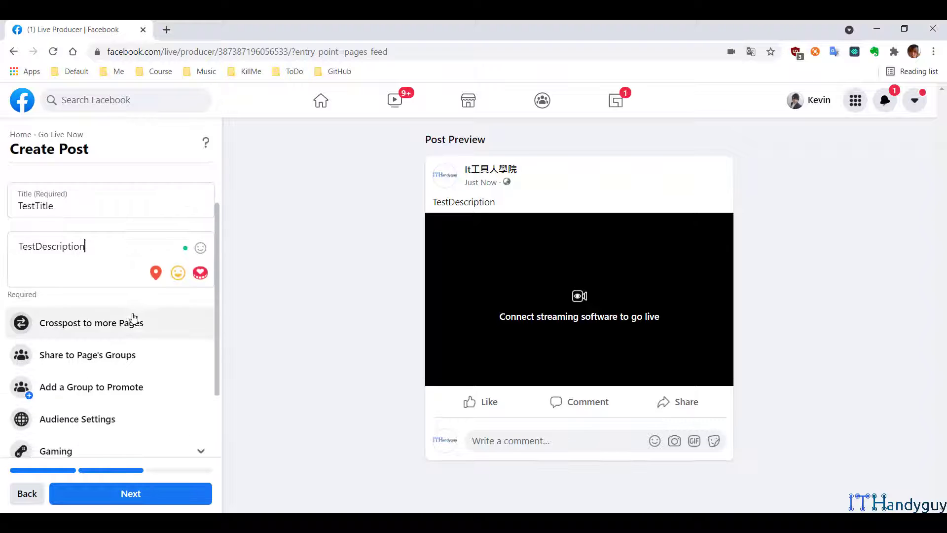
{"action": "scroll", "coordinate": [132, 328], "scroll_direction": "down", "scroll_amount": 2}
{"action": "scroll", "coordinate": [148, 390], "scroll_direction": "up", "scroll_amount": 3}
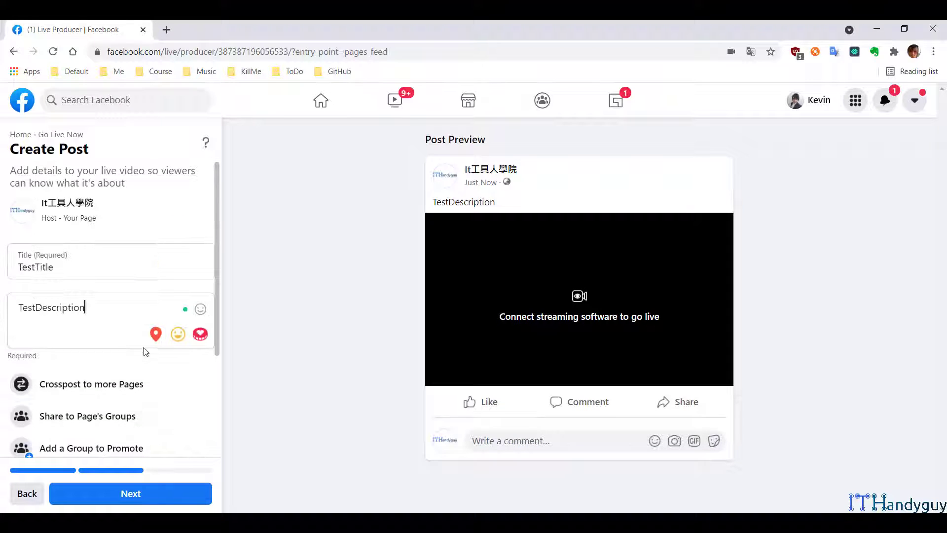
{"action": "left_click", "coordinate": [146, 497]}
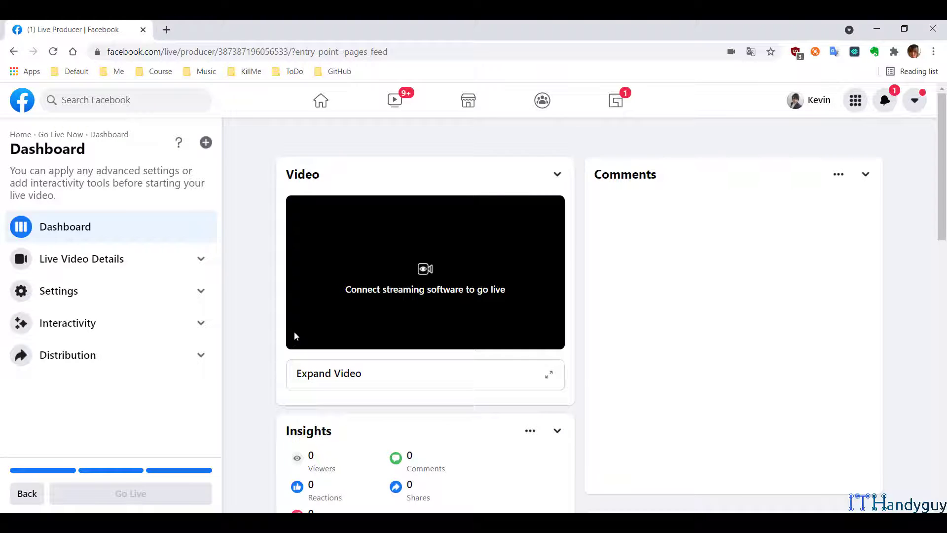
- Review the Evernote instructions on the dashboard customization notice and the Go Live control in step 5
{"action": "key", "text": "alt+Tab"}
{"action": "scroll", "coordinate": [327, 294], "scroll_direction": "down", "scroll_amount": 10}
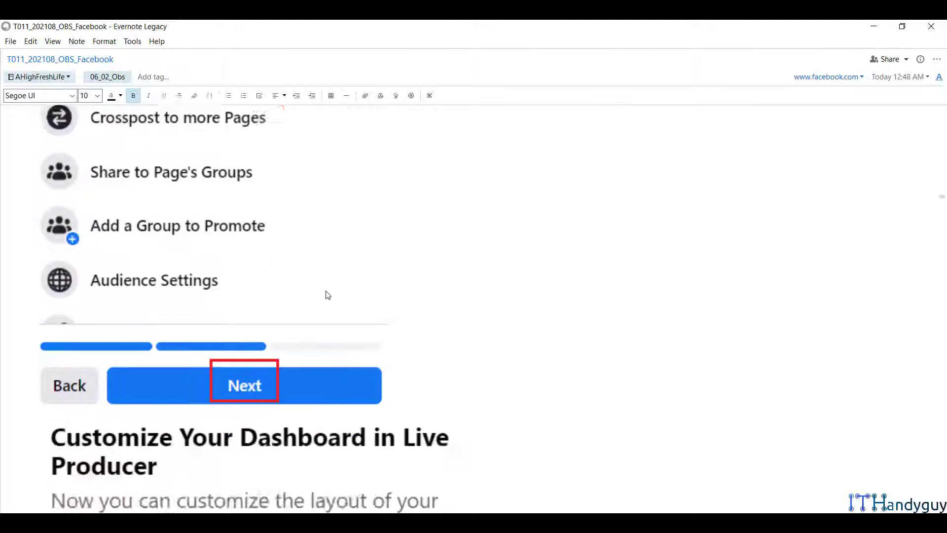
{"action": "scroll", "coordinate": [327, 295], "scroll_direction": "down", "scroll_amount": 10}
{"action": "scroll", "coordinate": [313, 302], "scroll_direction": "up", "scroll_amount": 4}
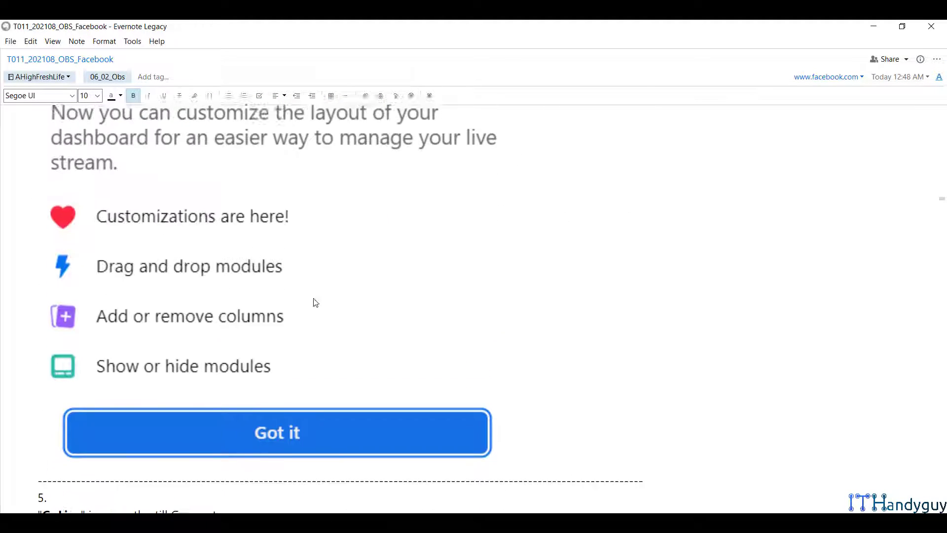
{"action": "scroll", "coordinate": [271, 470], "scroll_direction": "down", "scroll_amount": 10}
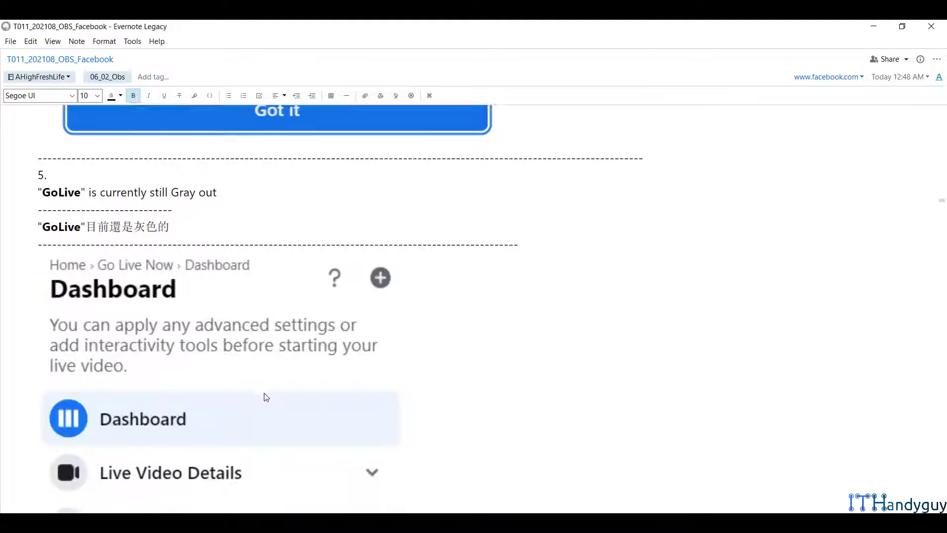
{"action": "scroll", "coordinate": [258, 376], "scroll_direction": "down", "scroll_amount": 5}
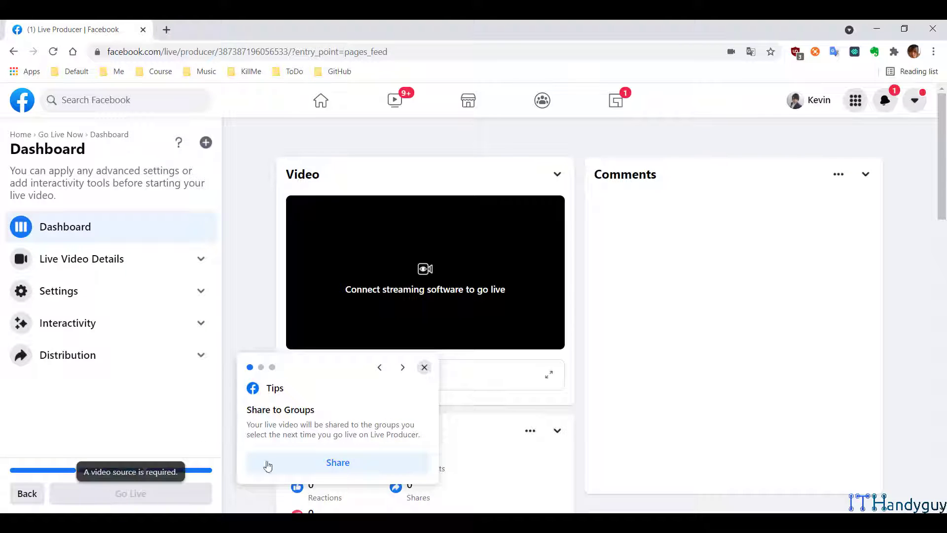
- Dismiss all the tips shown on the Live Producer dashboard
{"action": "left_click", "coordinate": [424, 367]}
{"action": "key", "text": "ctrl+plus"}
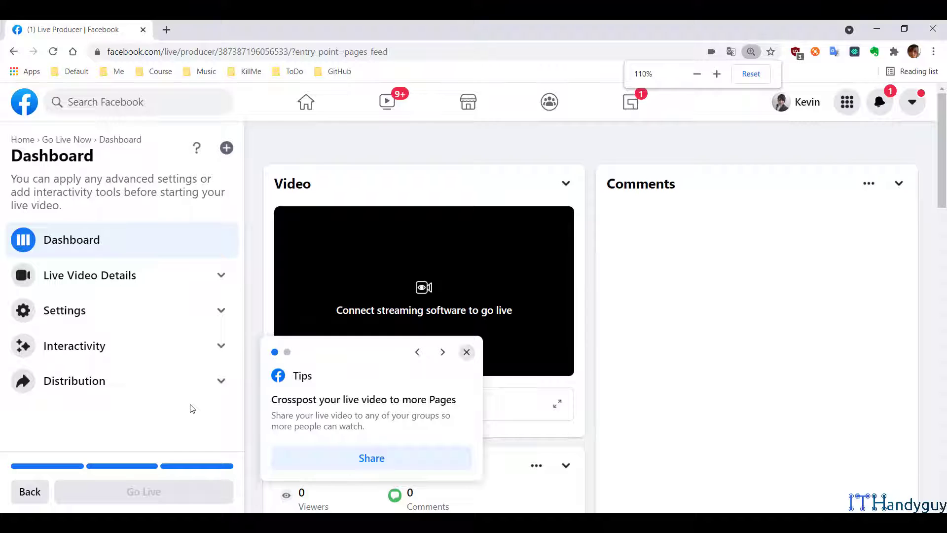
{"action": "key", "text": "ctrl+plus"}
{"action": "key", "text": "ctrl+minus"}
{"action": "left_click", "coordinate": [468, 355]}
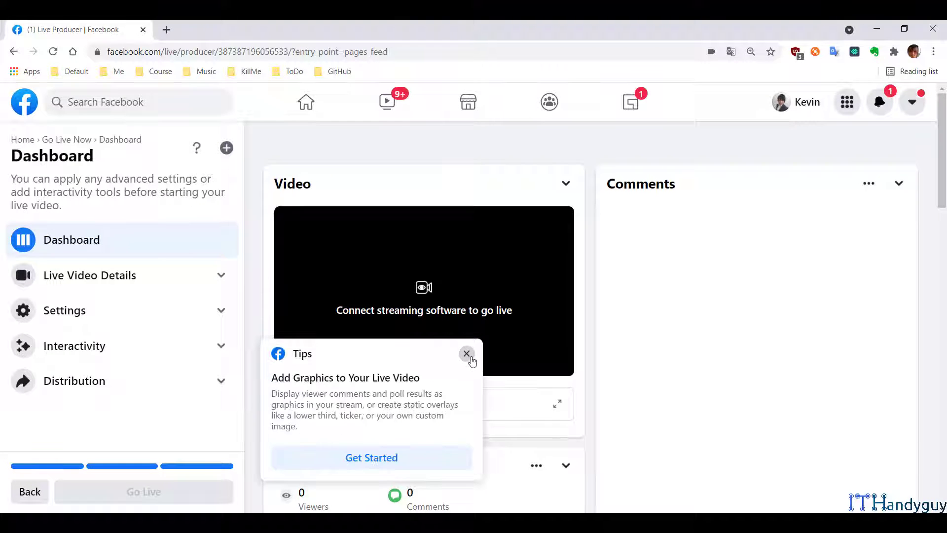
{"action": "left_click", "coordinate": [470, 356]}
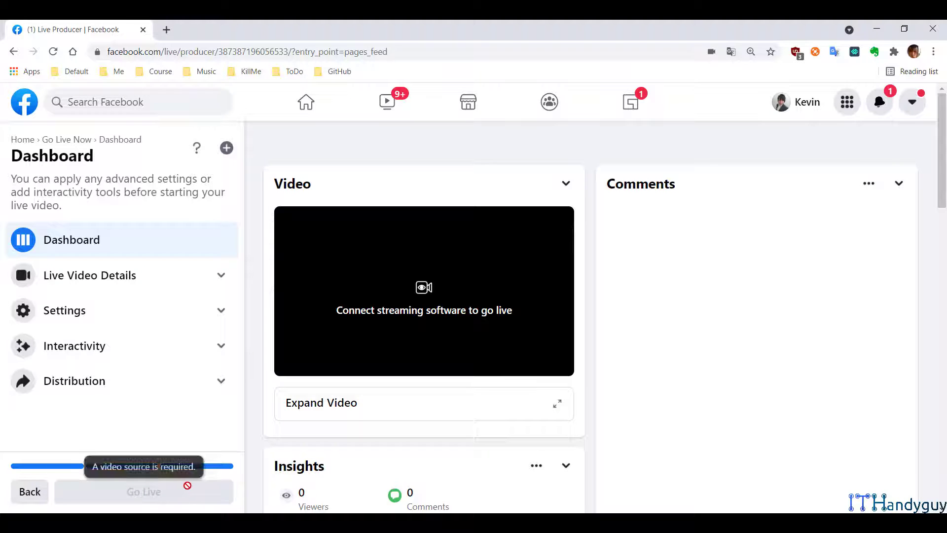
- Review step 6 of the Evernote note on finding a forgotten stream key through Stream Setup
{"action": "key", "text": "alt+Tab"}
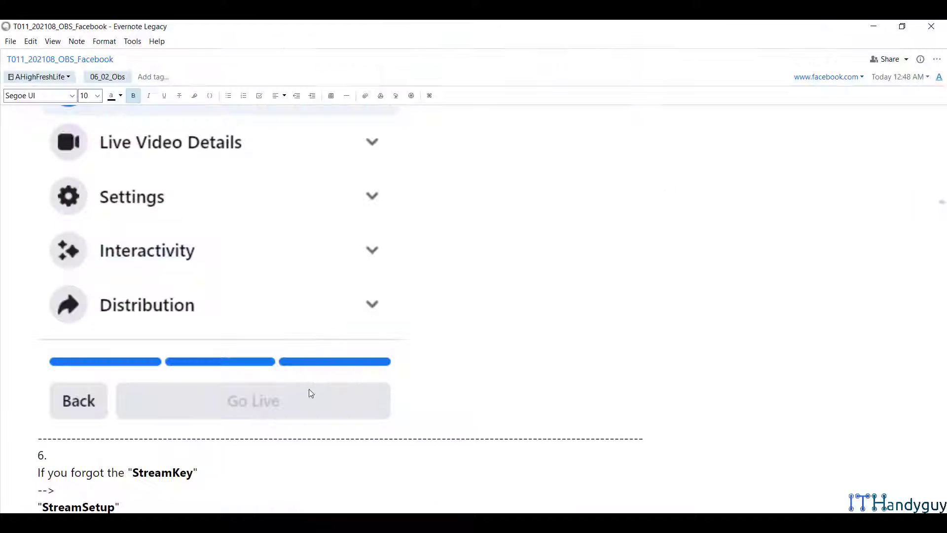
{"action": "scroll", "coordinate": [281, 332], "scroll_direction": "down", "scroll_amount": 5}
{"action": "scroll", "coordinate": [280, 332], "scroll_direction": "down", "scroll_amount": 8}
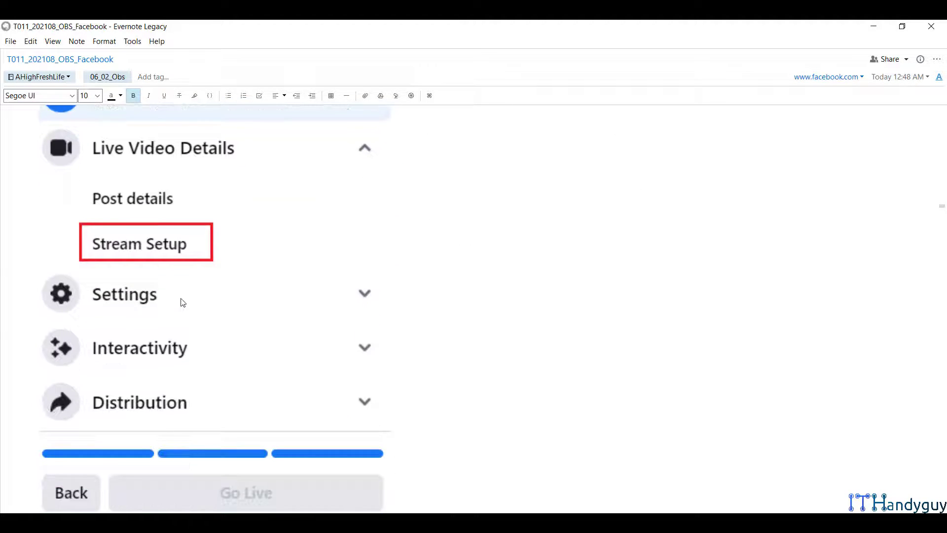
{"action": "scroll", "coordinate": [184, 303], "scroll_direction": "up", "scroll_amount": 2}
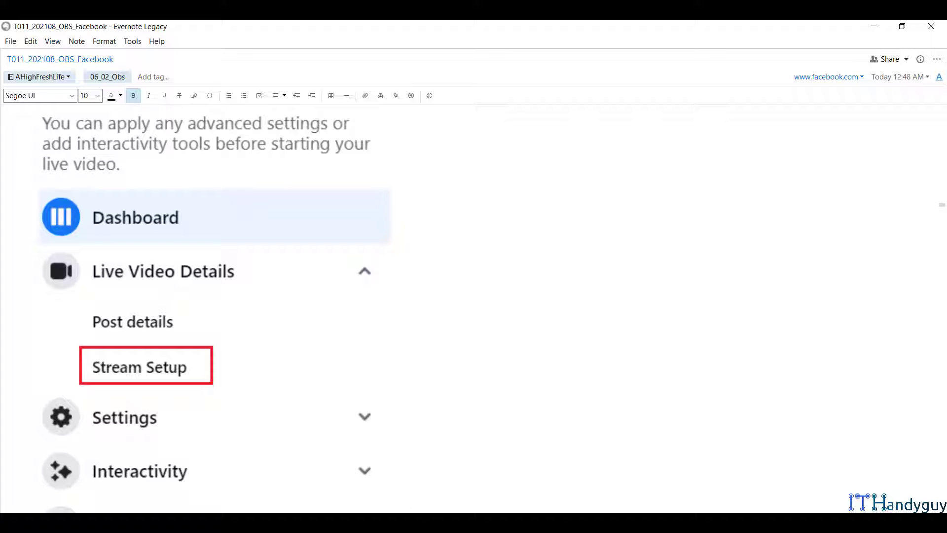
- Back in Facebook Live Producer, copy the stream key from Stream Setup under Live Video Details, and return to the dashboard
{"action": "key", "text": "alt+Tab"}
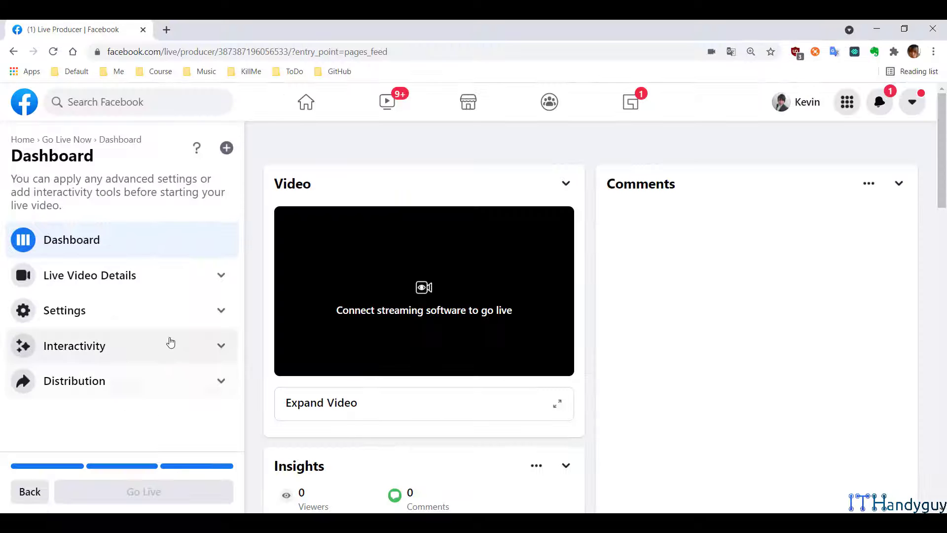
{"action": "key", "text": "ctrl+minus"}
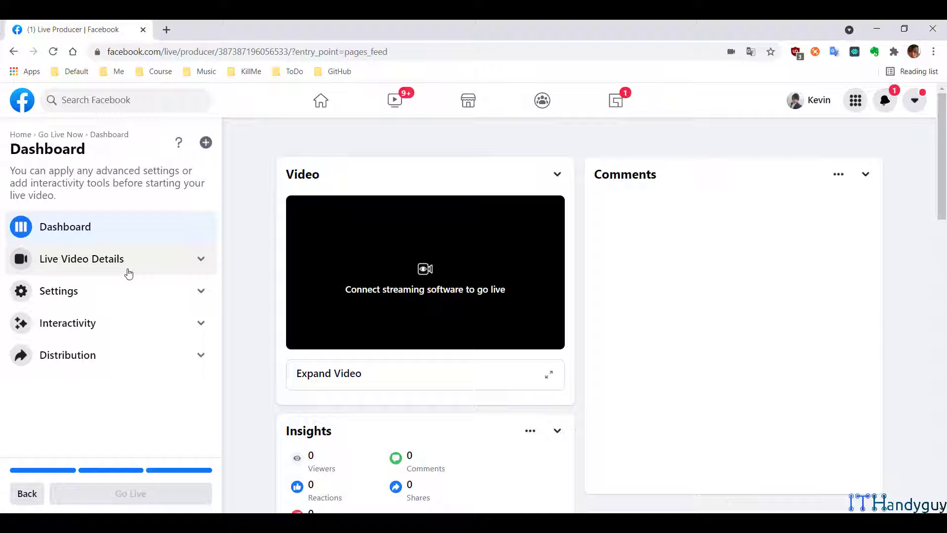
{"action": "left_click", "coordinate": [60, 273]}
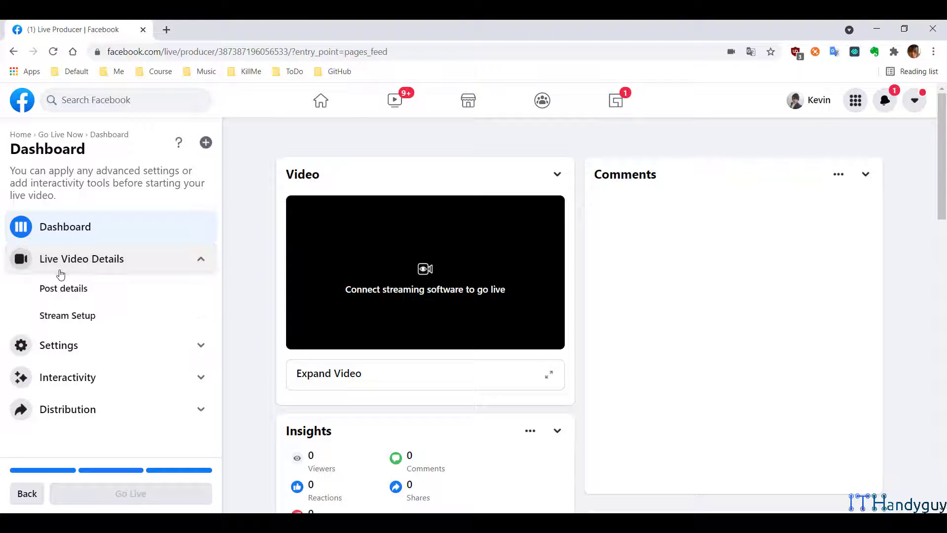
{"action": "left_click", "coordinate": [72, 316]}
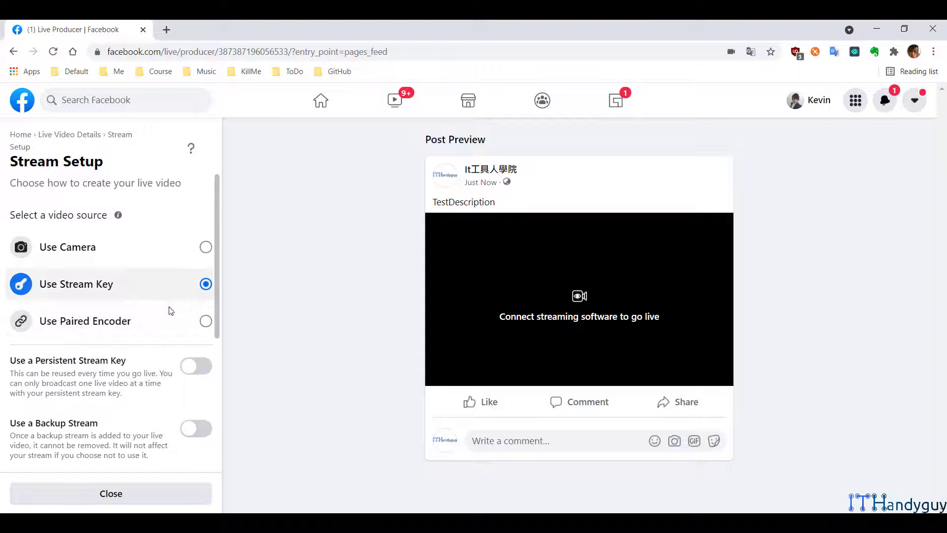
{"action": "scroll", "coordinate": [169, 309], "scroll_direction": "down", "scroll_amount": 5}
{"action": "left_click", "coordinate": [202, 339]}
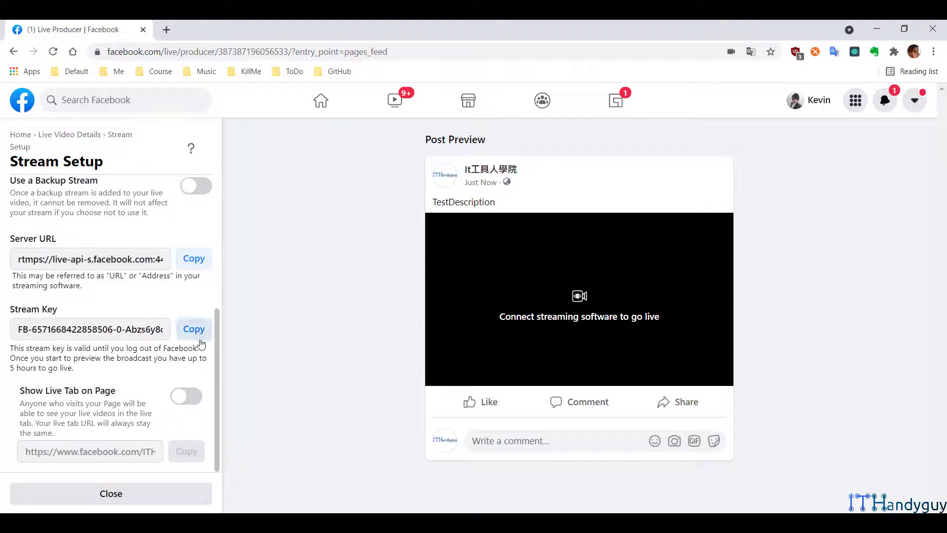
{"action": "left_click", "coordinate": [128, 499]}
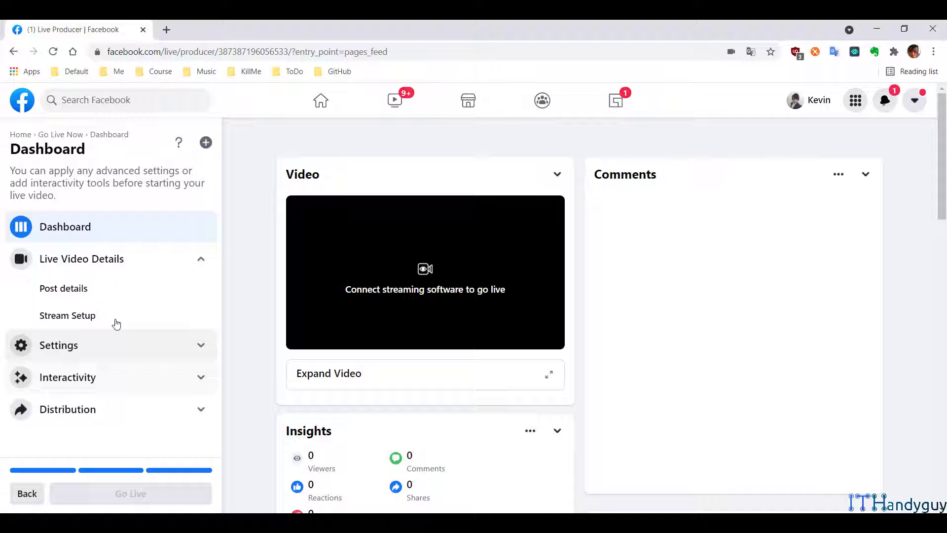
{"action": "left_click", "coordinate": [170, 267]}
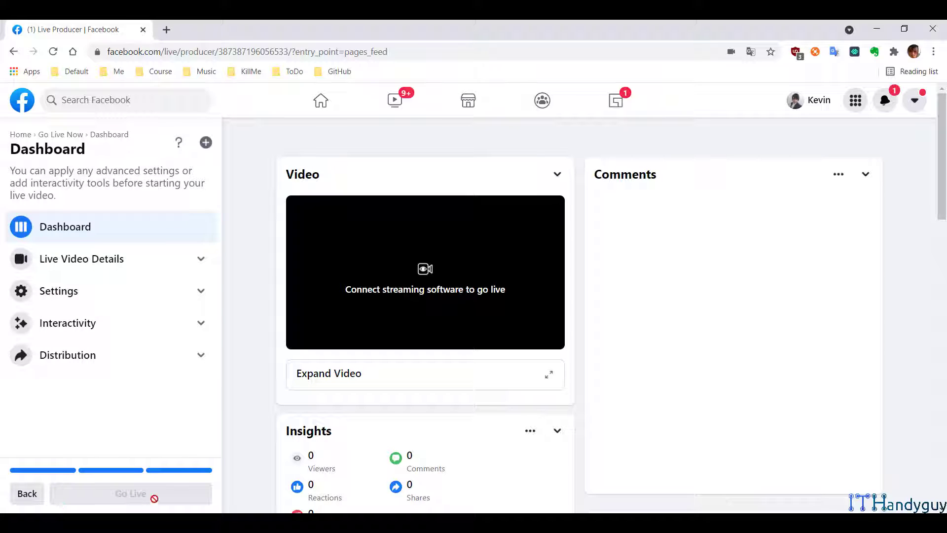
- Check step 7 of the Evernote note and start streaming in OBS Studio
{"action": "key", "text": "ctrl+plus"}
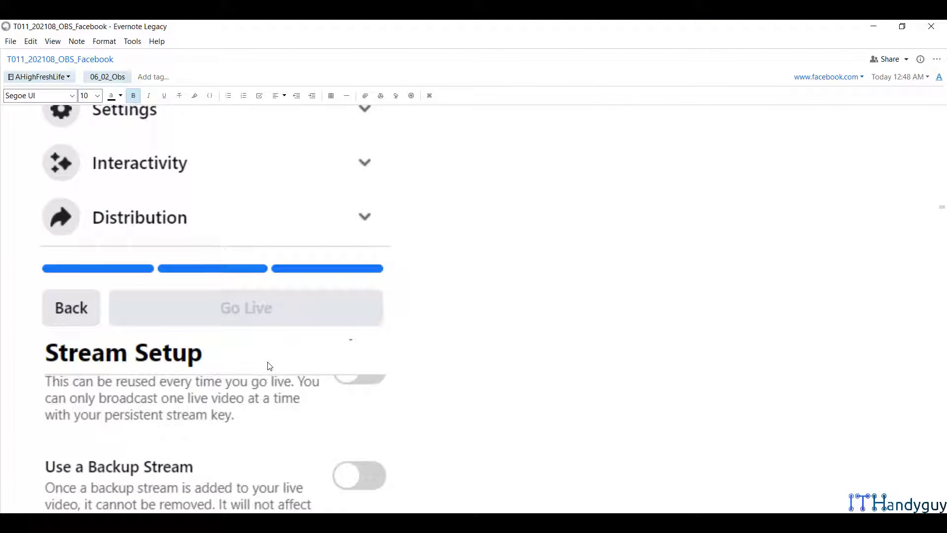
{"action": "scroll", "coordinate": [269, 366], "scroll_direction": "down", "scroll_amount": 20}
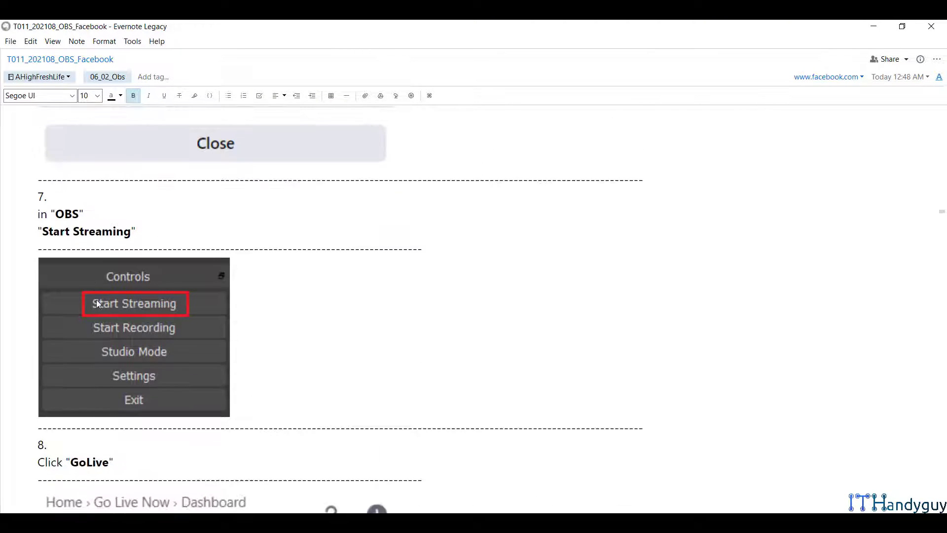
{"action": "key", "text": "alt+Tab"}
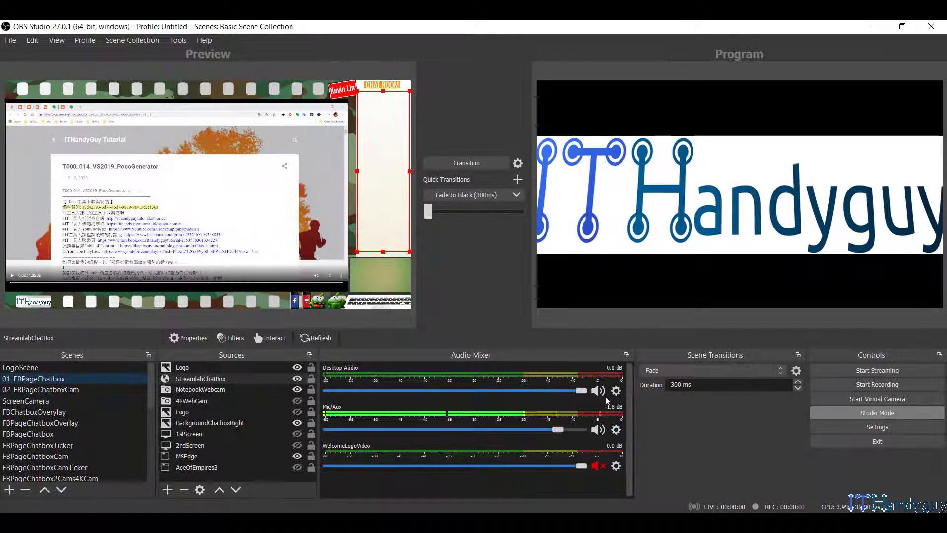
{"action": "left_click", "coordinate": [863, 384]}
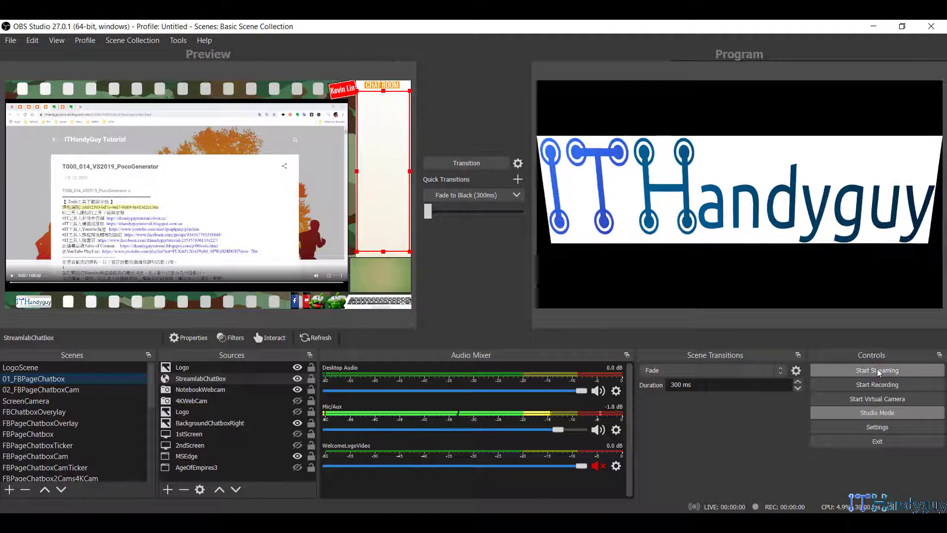
{"action": "left_click", "coordinate": [869, 370]}
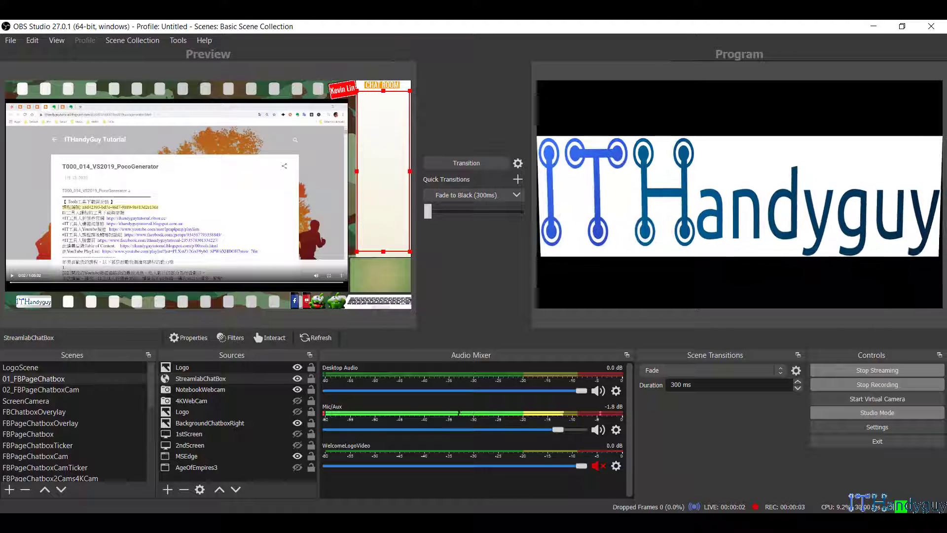
- Go live with the broadcast from the Facebook Live Producer dashboard and consult step 8 of the Evernote note
{"action": "key", "text": "alt+Tab"}
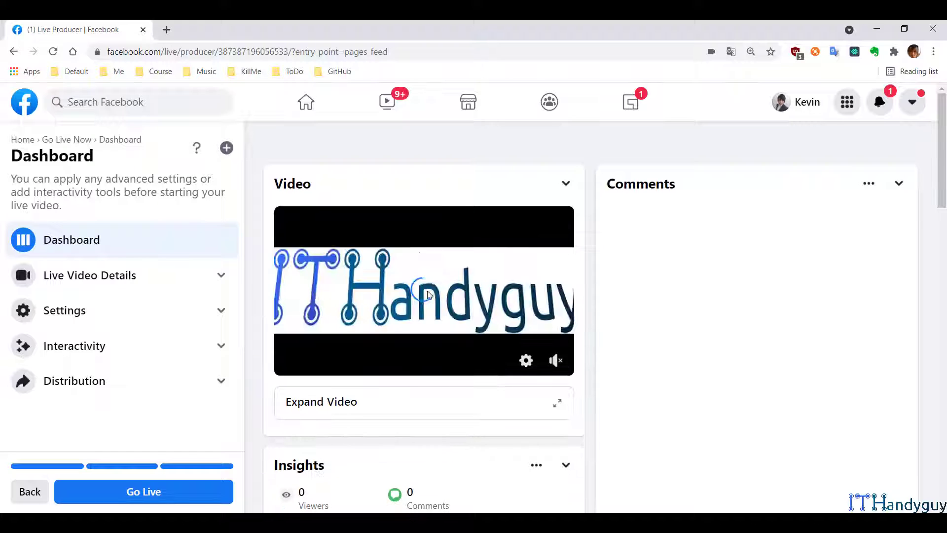
{"action": "left_click", "coordinate": [143, 495]}
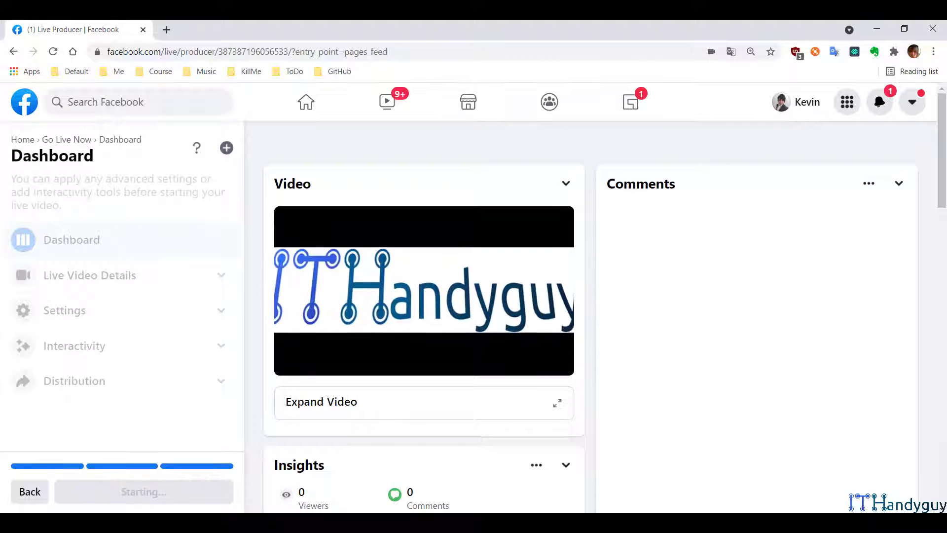
{"action": "left_click", "coordinate": [150, 444]}
{"action": "scroll", "coordinate": [290, 316], "scroll_direction": "down", "scroll_amount": 5}
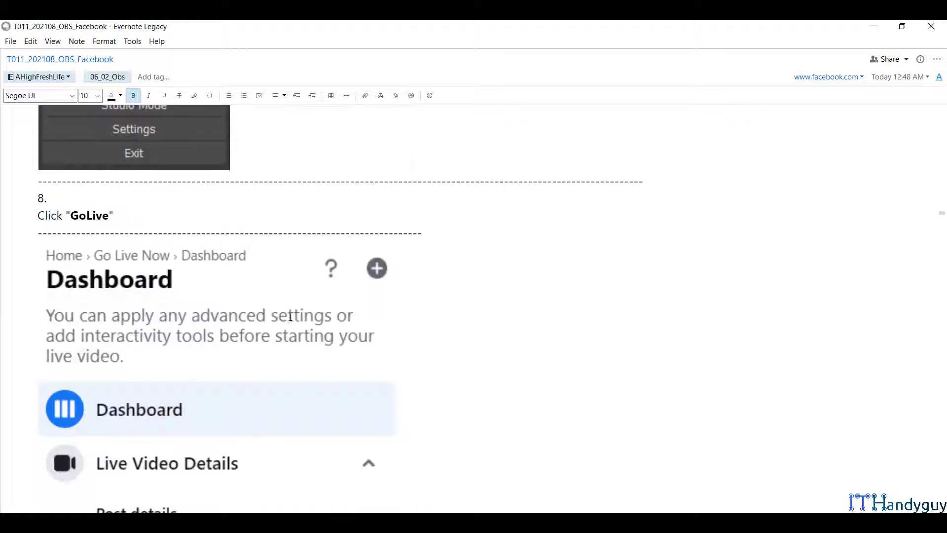
- Review step 9 of the Evernote note on saving the LiveProducer URL of the current live video
{"action": "scroll", "coordinate": [290, 316], "scroll_direction": "down", "scroll_amount": 10}
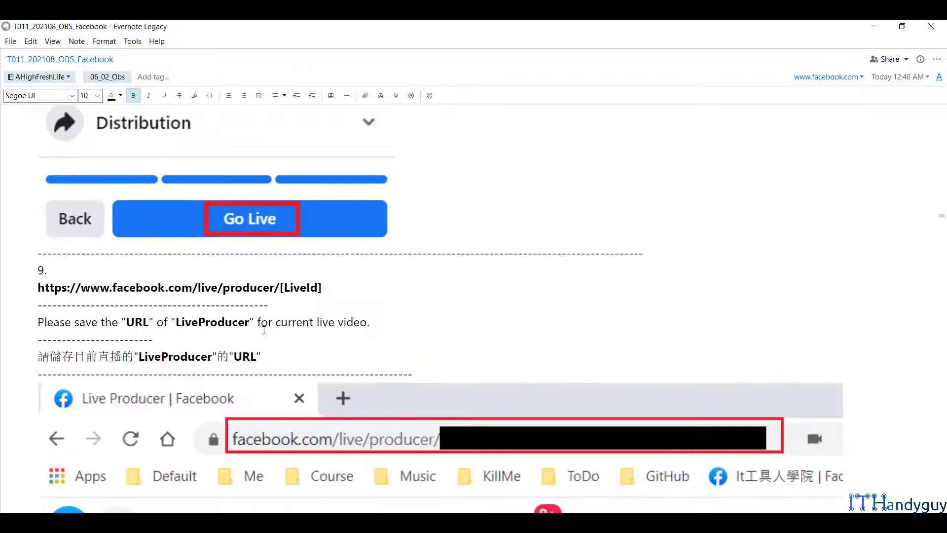
{"action": "scroll", "coordinate": [264, 330], "scroll_direction": "down", "scroll_amount": 2}
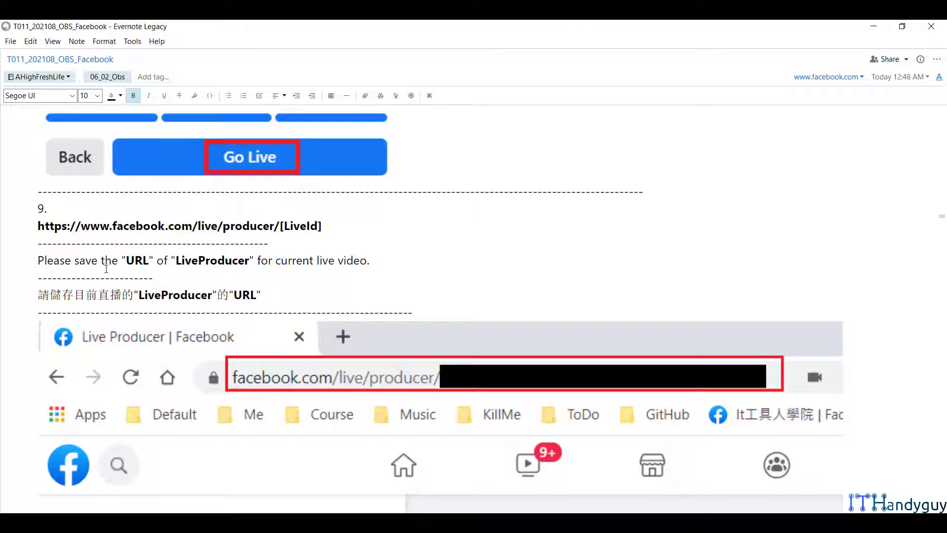
{"action": "scroll", "coordinate": [106, 268], "scroll_direction": "down", "scroll_amount": 2}
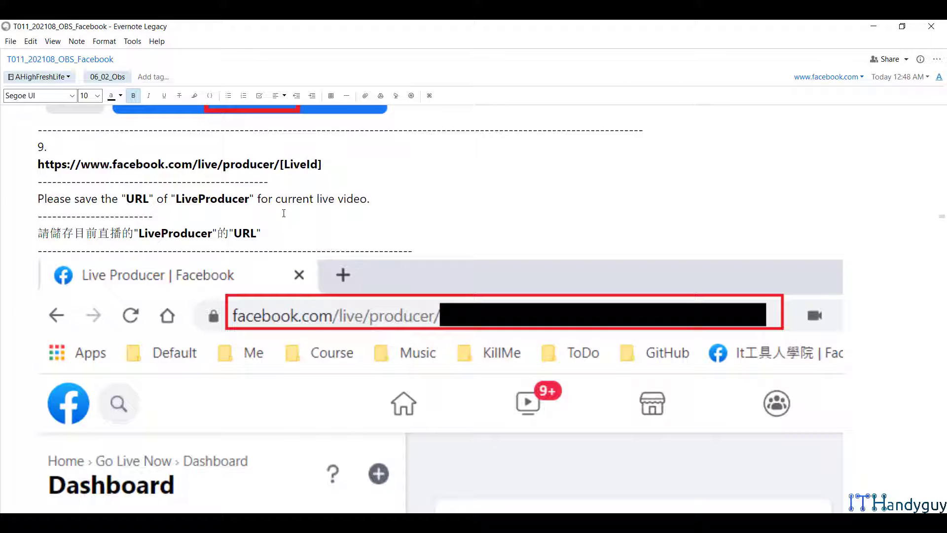
{"action": "scroll", "coordinate": [355, 253], "scroll_direction": "down", "scroll_amount": 14}
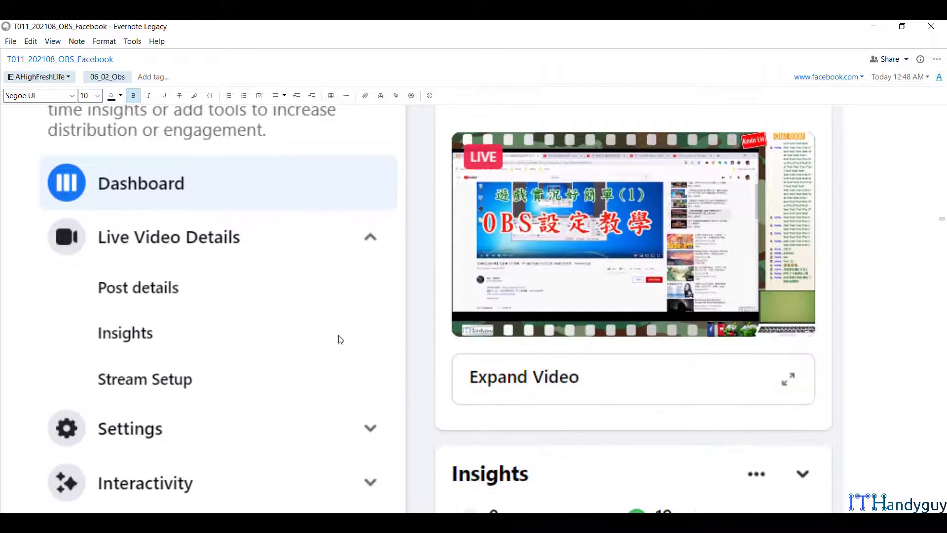
{"action": "scroll", "coordinate": [280, 429], "scroll_direction": "down", "scroll_amount": 10}
{"action": "scroll", "coordinate": [286, 436], "scroll_direction": "up", "scroll_amount": 2}
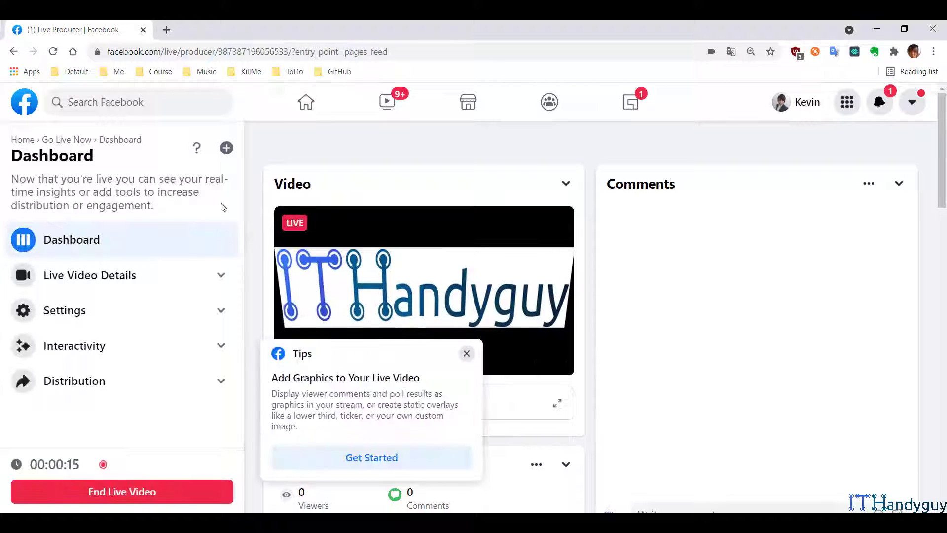
- In the browser, save the current Live Producer page as a bookmark on the bookmarks bar under its default name
{"action": "right_click", "coordinate": [402, 68]}
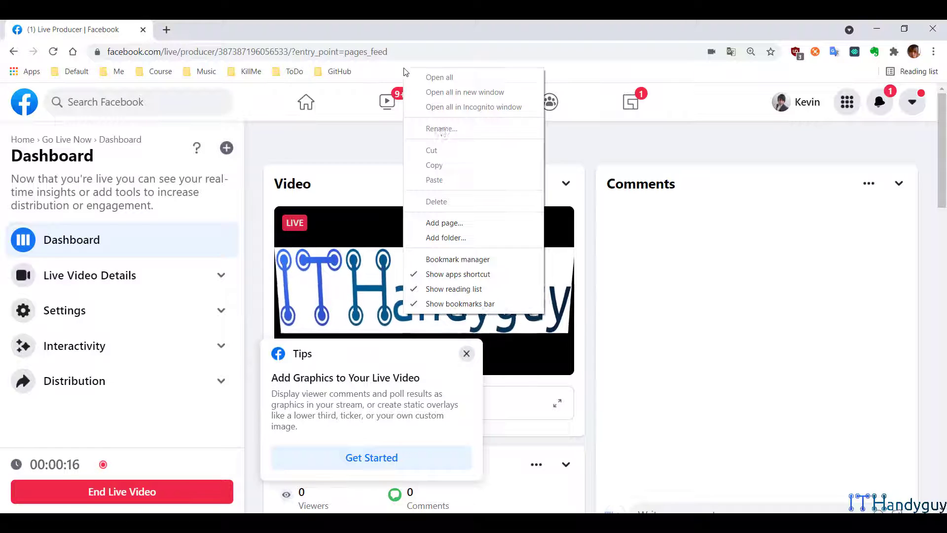
{"action": "left_click", "coordinate": [468, 225]}
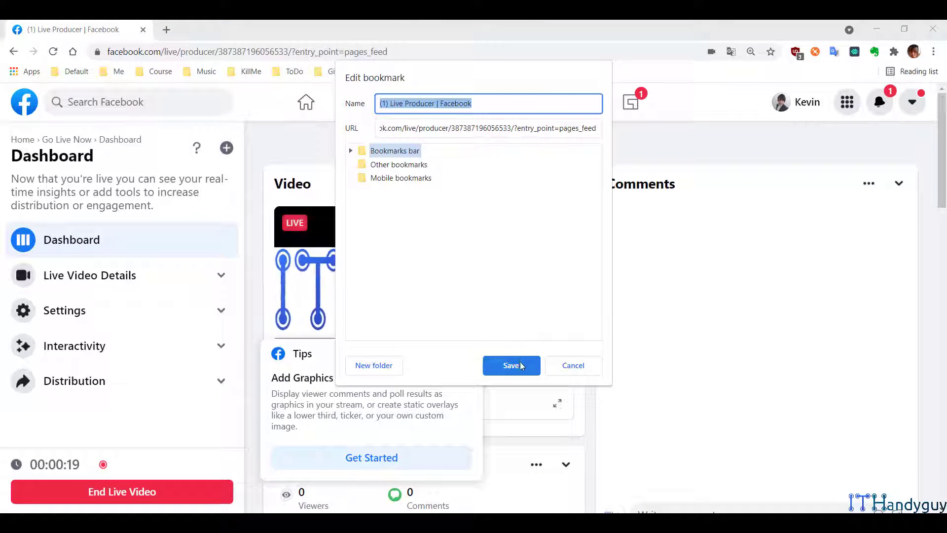
{"action": "left_click", "coordinate": [521, 365]}
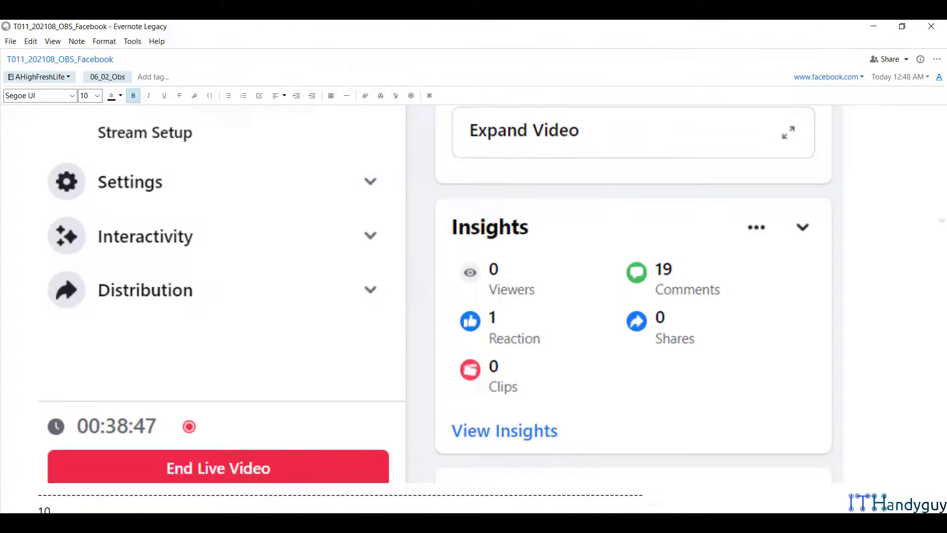
- Read on to step 10 in the Evernote note, open its ITHandyGuy Facebook Page link and find the live post
{"action": "scroll", "coordinate": [299, 320], "scroll_direction": "up", "scroll_amount": 10}
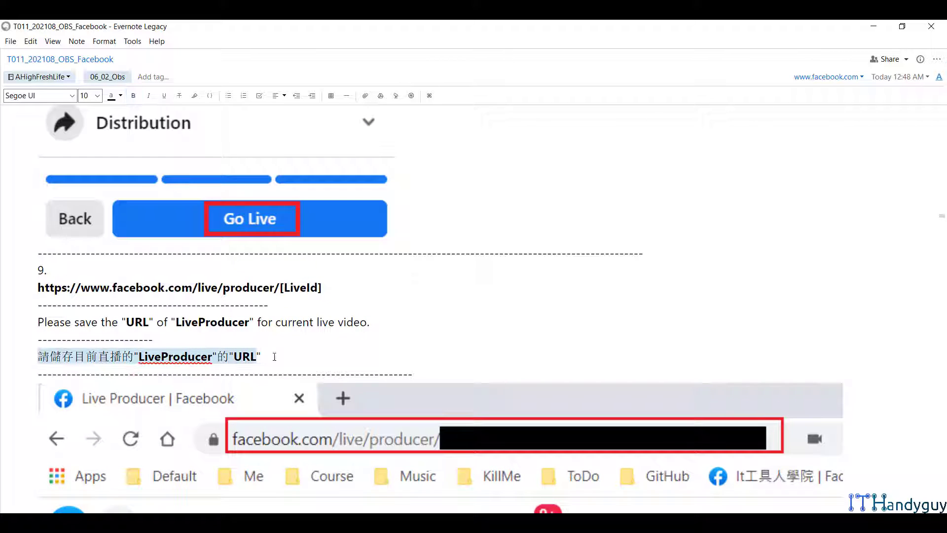
{"action": "scroll", "coordinate": [332, 326], "scroll_direction": "down", "scroll_amount": 15}
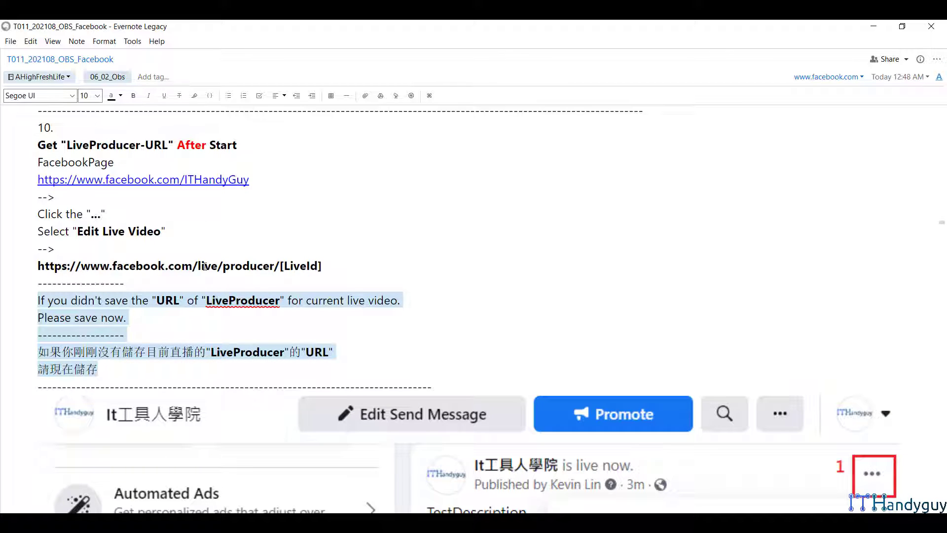
{"action": "left_click", "coordinate": [212, 186]}
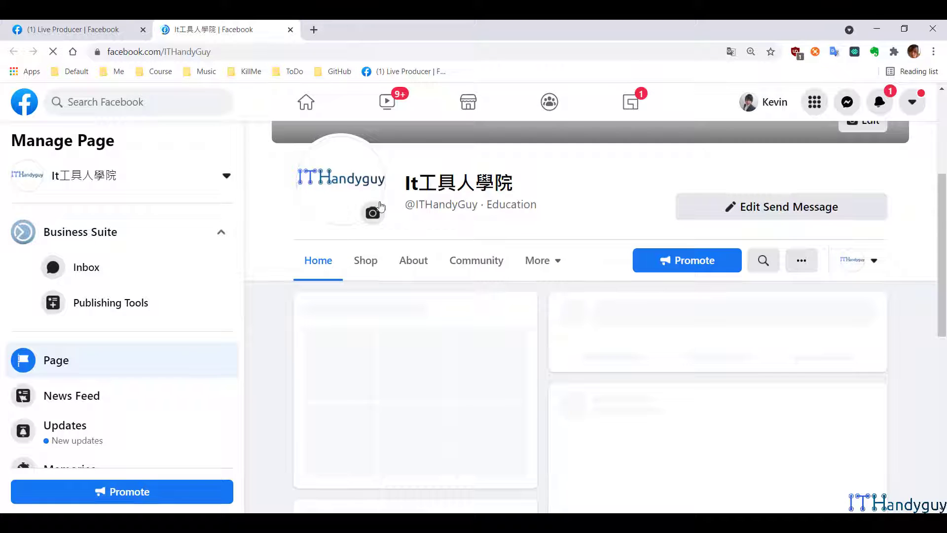
{"action": "scroll", "coordinate": [739, 321], "scroll_direction": "down", "scroll_amount": 7}
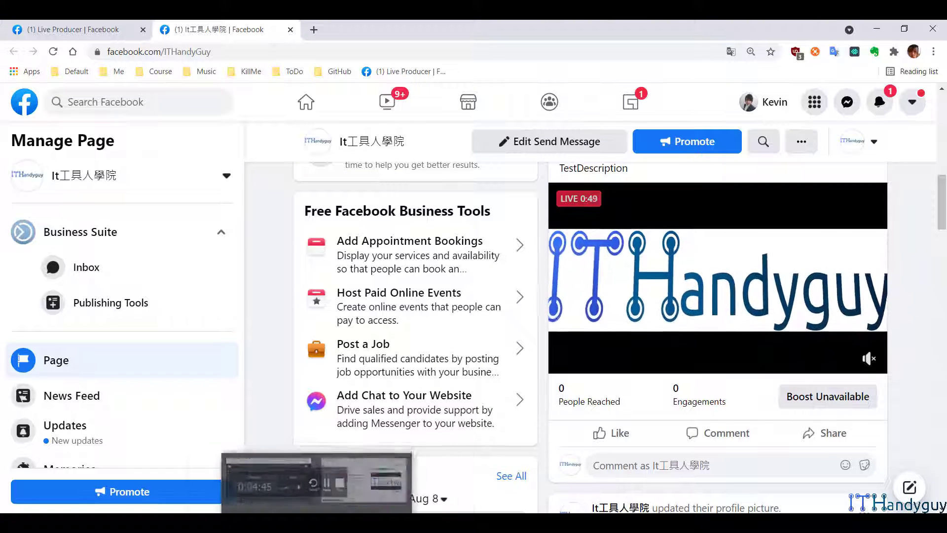
- Return to the Evernote note and examine step 10's screenshot on reaching Edit Live Video from the live post
{"action": "mouse_move", "coordinate": [421, 523]}
{"action": "left_click", "coordinate": [353, 477]}
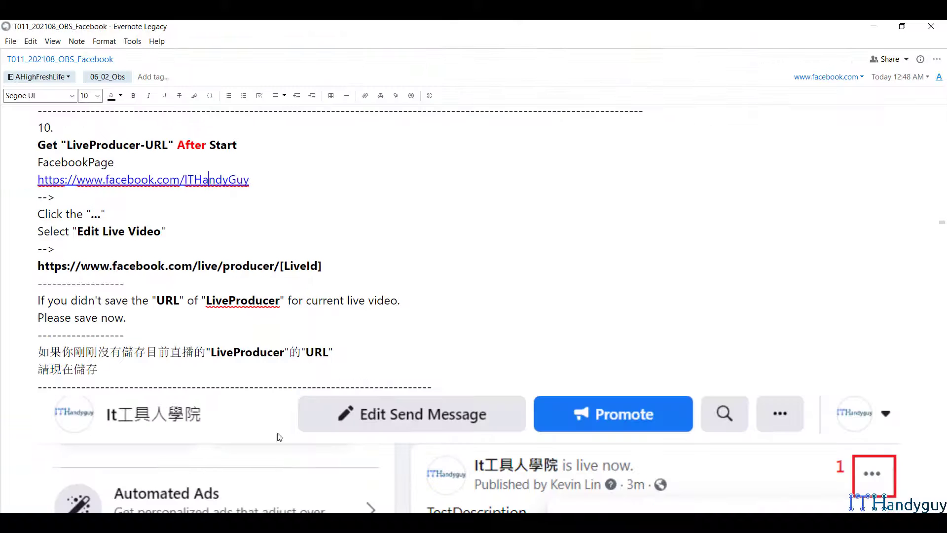
{"action": "scroll", "coordinate": [264, 336], "scroll_direction": "down", "scroll_amount": 4}
{"action": "scroll", "coordinate": [264, 336], "scroll_direction": "down", "scroll_amount": 4}
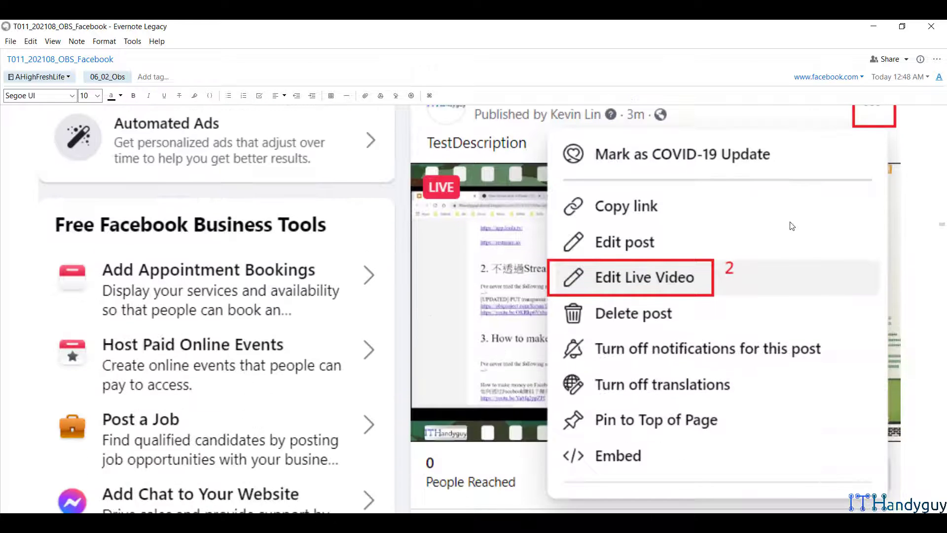
{"action": "scroll", "coordinate": [851, 194], "scroll_direction": "up", "scroll_amount": 2}
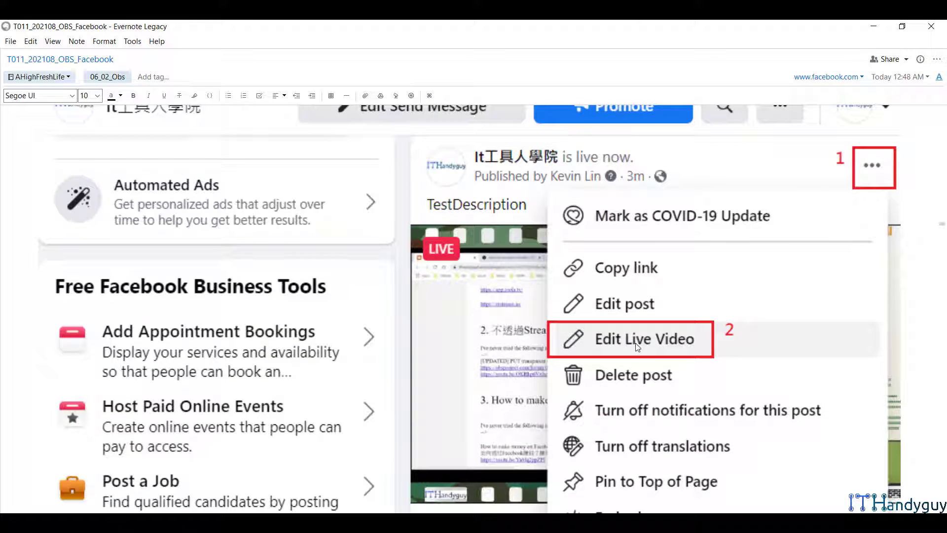
{"action": "scroll", "coordinate": [694, 346], "scroll_direction": "down", "scroll_amount": 5}
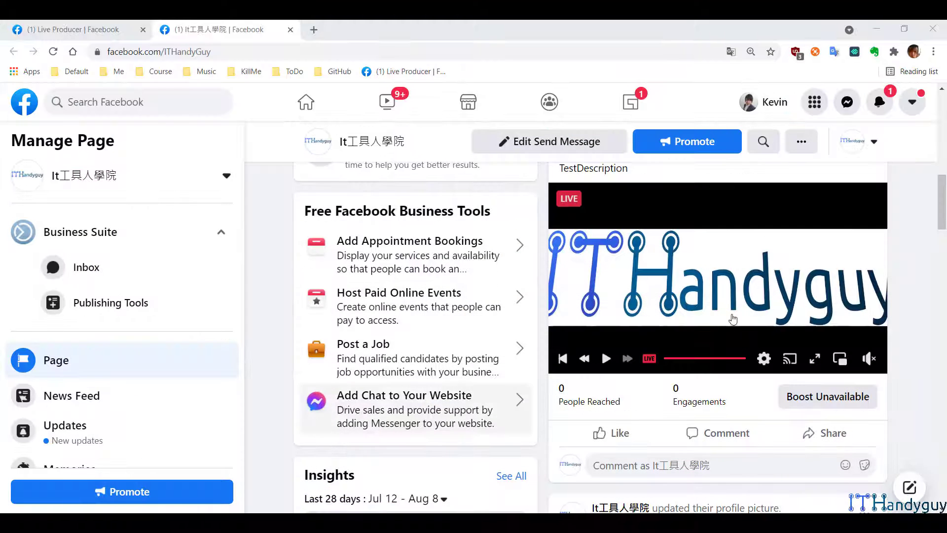
- Back on the Facebook Page, open the live post's Live Producer dashboard with the Edit Live Video option
{"action": "scroll", "coordinate": [868, 219], "scroll_direction": "up", "scroll_amount": 1}
{"action": "left_click", "coordinate": [865, 204]}
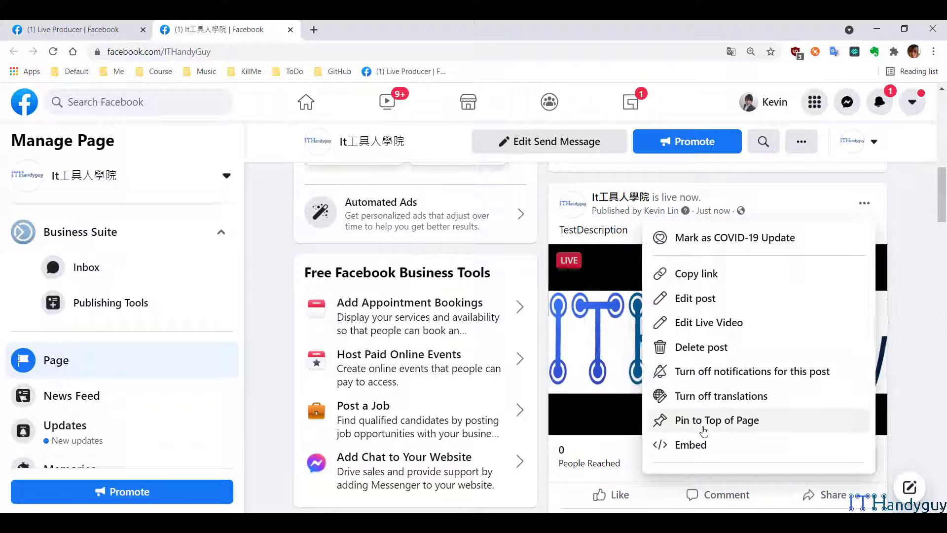
{"action": "left_click", "coordinate": [736, 325]}
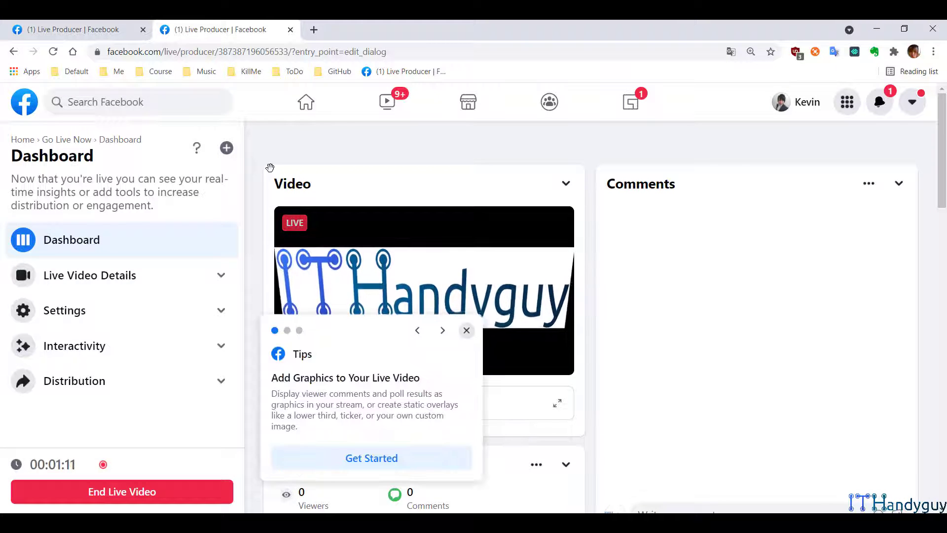
- Go back to the original Live Producer page, and open the saved Live Producer bookmark in a new tab
{"action": "key", "text": "ctrl+shift+Tab"}
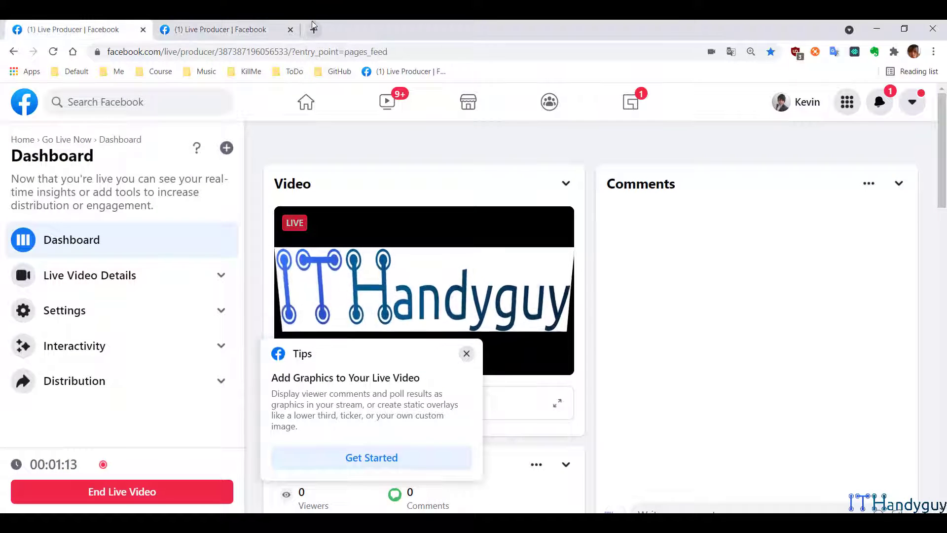
{"action": "key", "text": "ctrl+t"}
{"action": "left_click", "coordinate": [408, 73]}
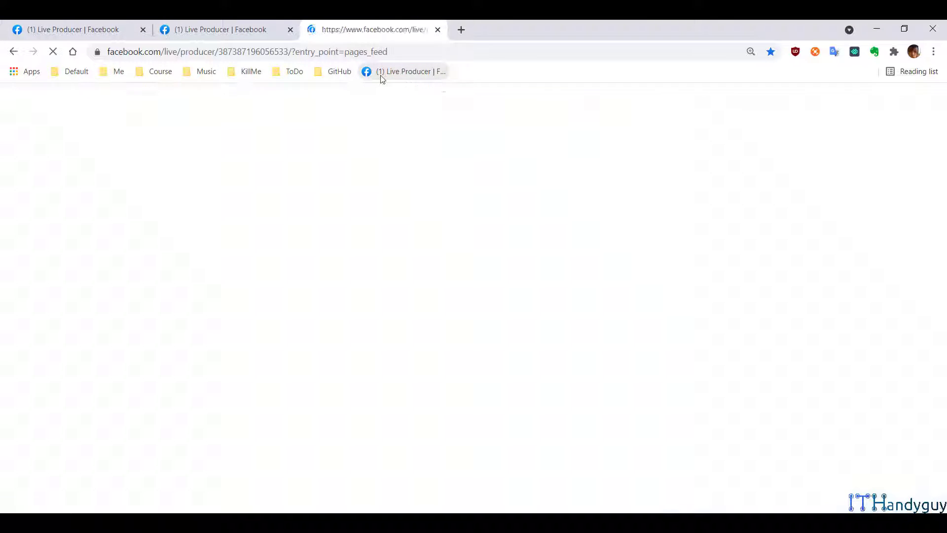